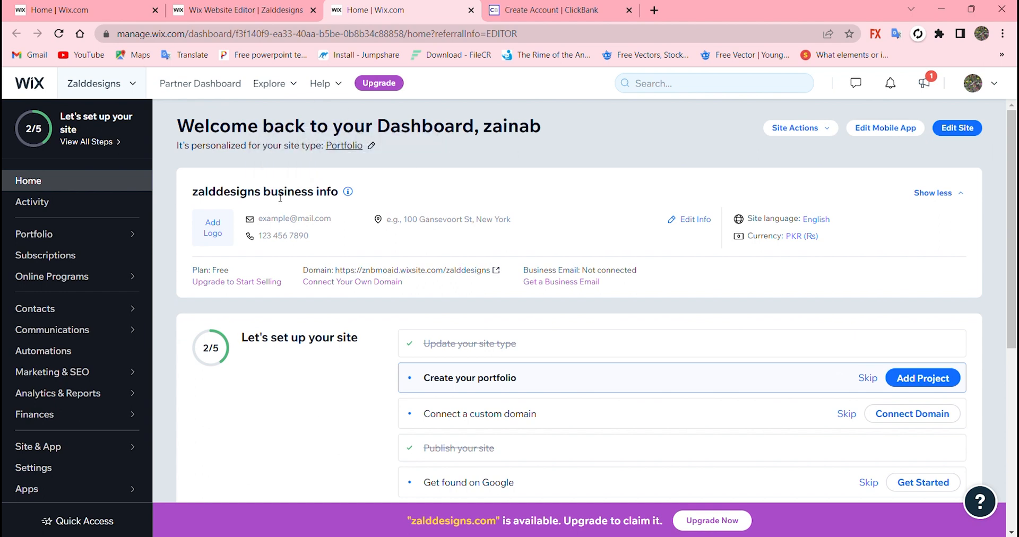
- Switch the dashboard from Zalddesigns to My Site 1 and open that site for editing
click(125, 85)
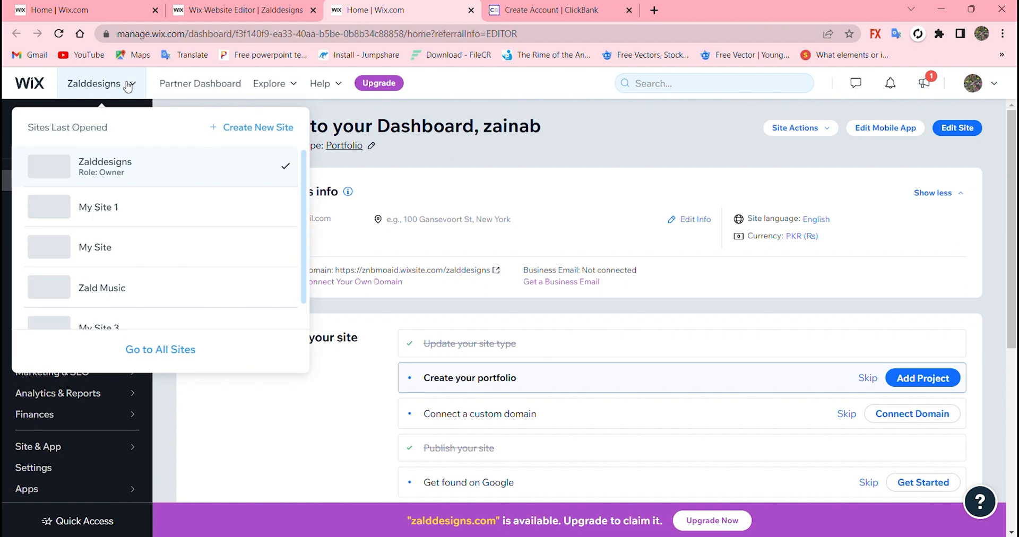
scroll(141, 256, down, 1)
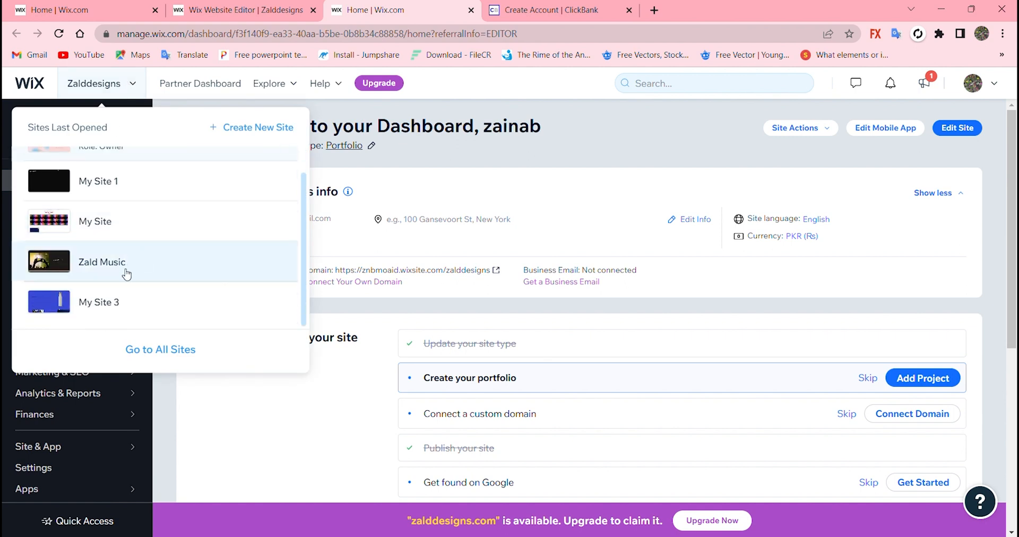
scroll(175, 276, up, 1)
click(140, 213)
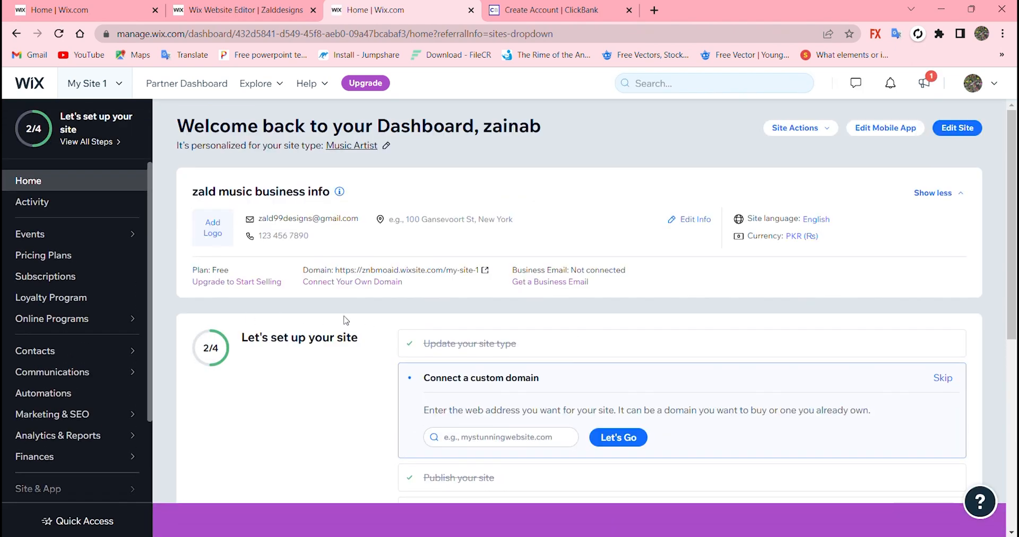
click(965, 137)
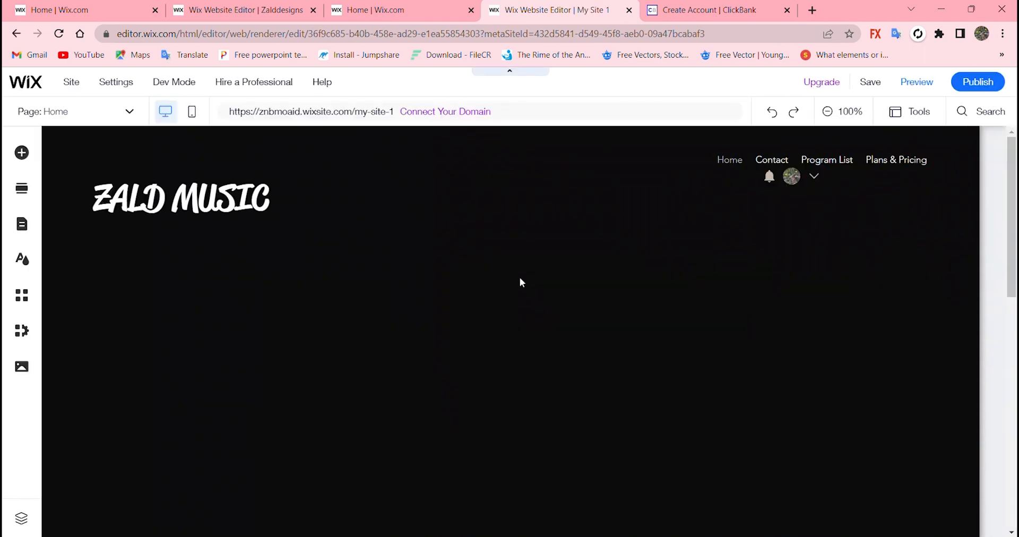
scroll(495, 324, down, 8)
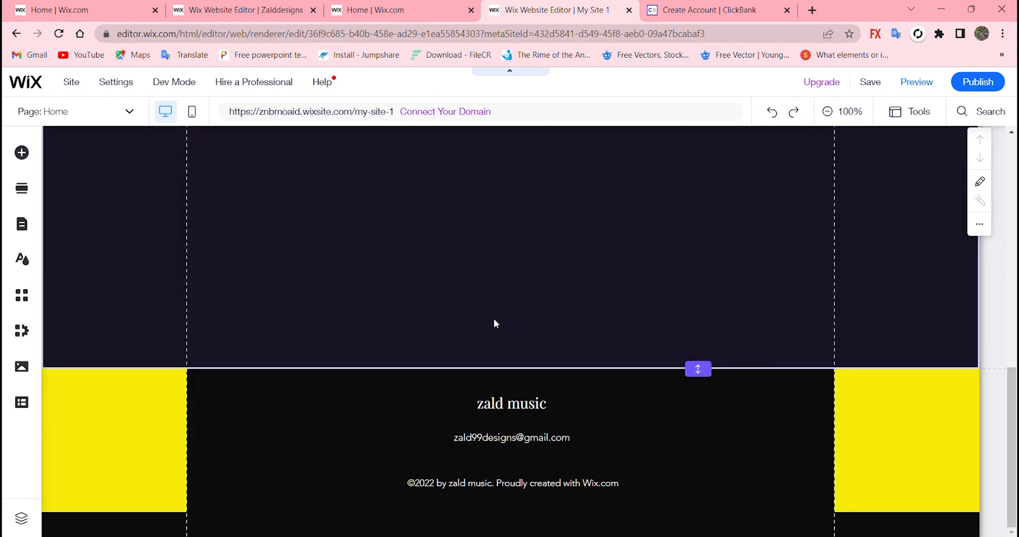
scroll(494, 324, up, 8)
scroll(427, 340, down, 5)
scroll(426, 337, up, 5)
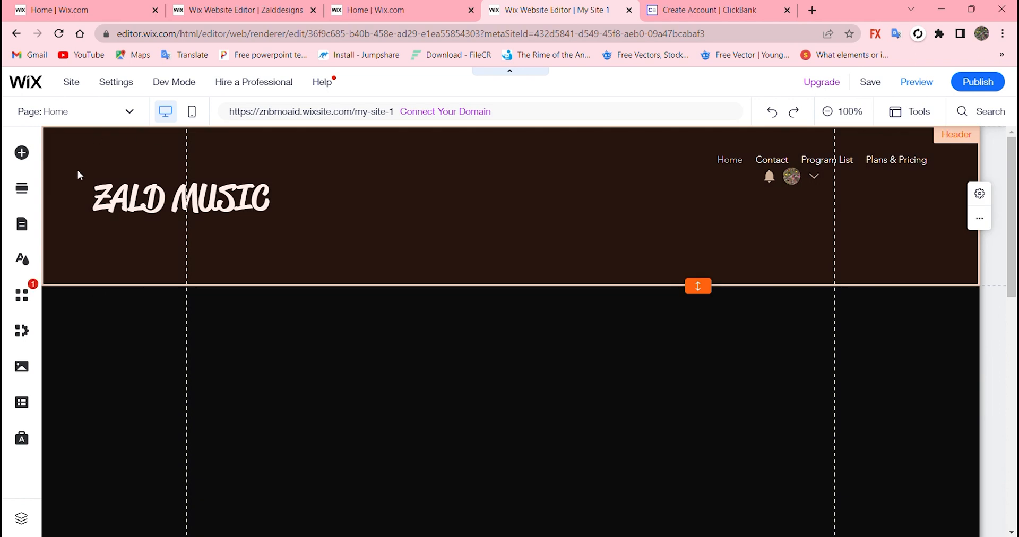
click(73, 83)
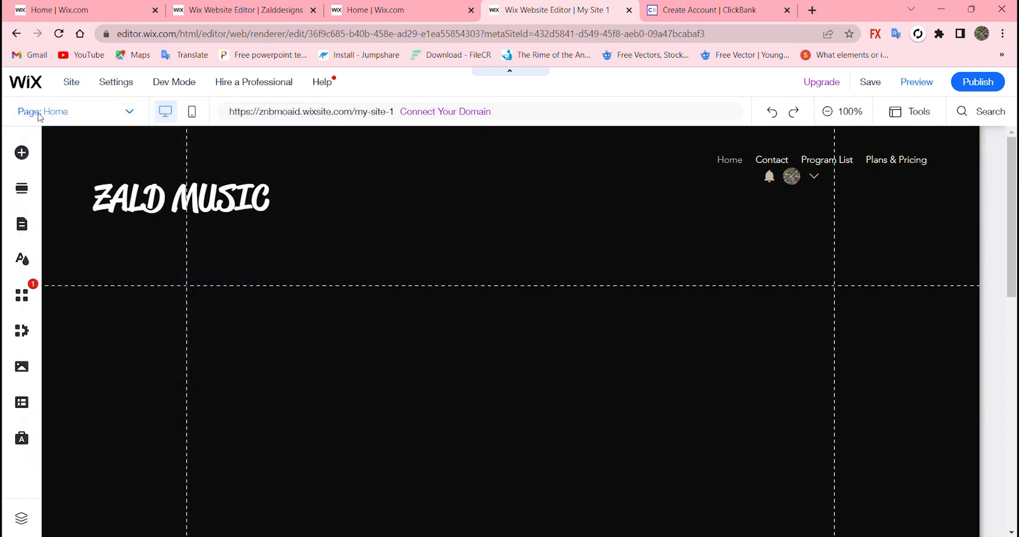
- Add a blank page to the site menu and name it clickbank
click(100, 113)
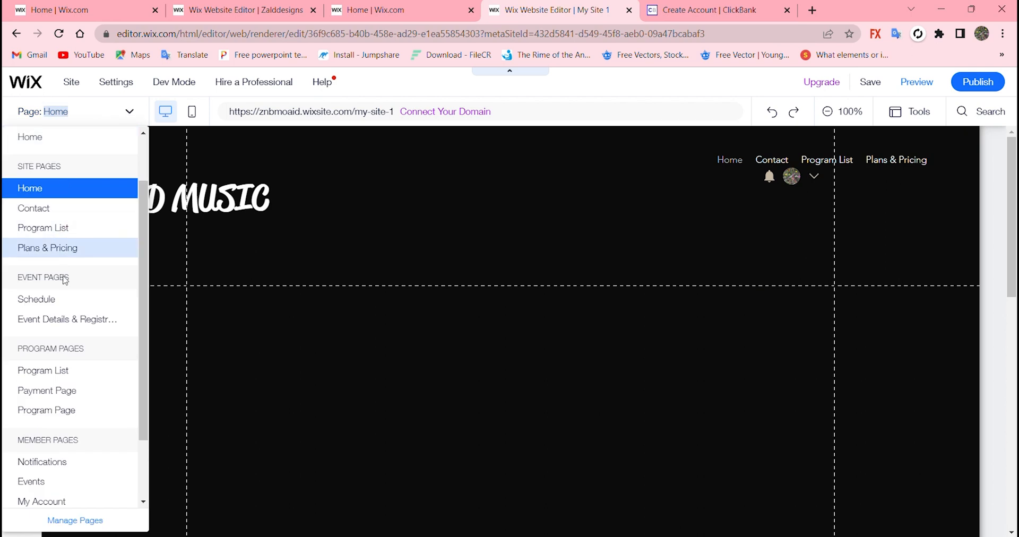
click(81, 523)
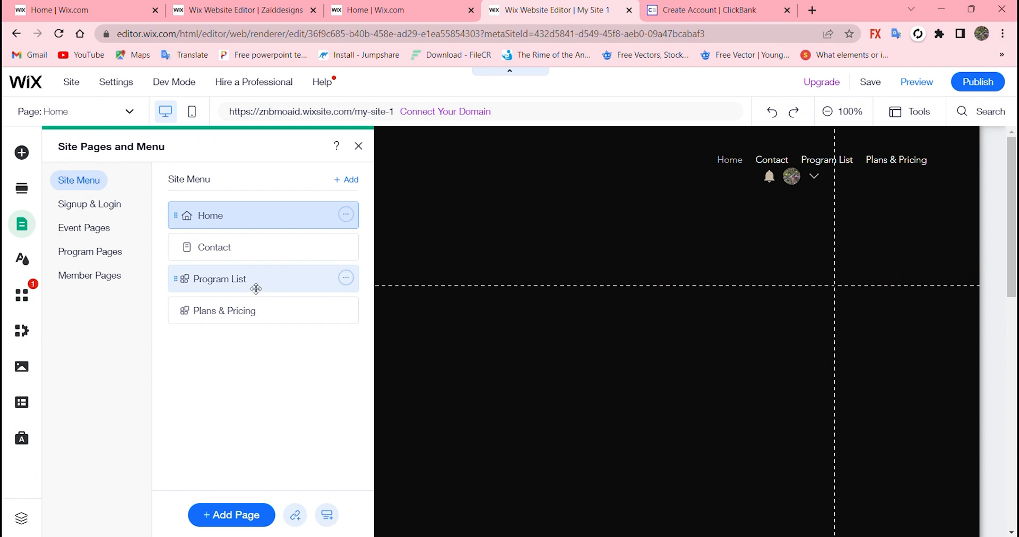
click(234, 515)
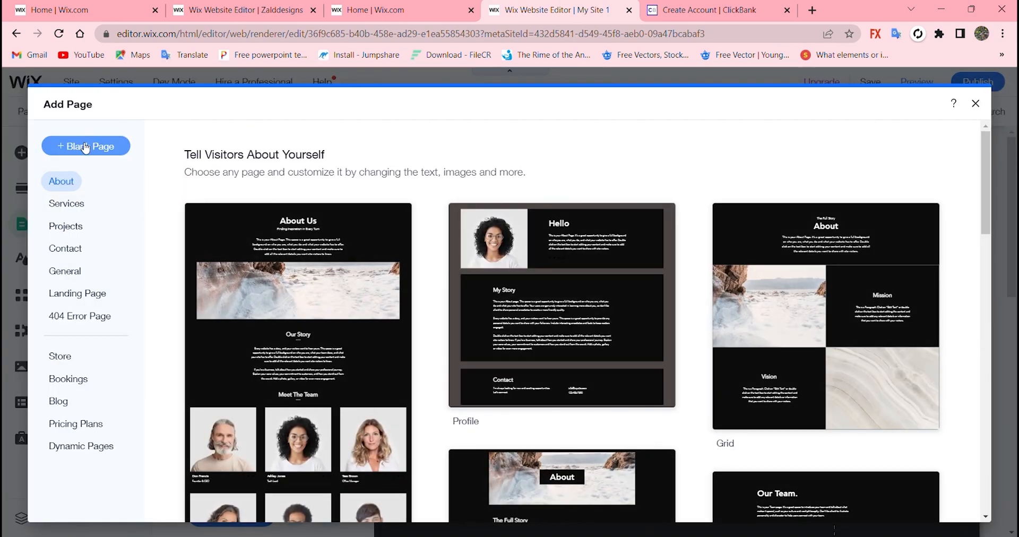
click(85, 148)
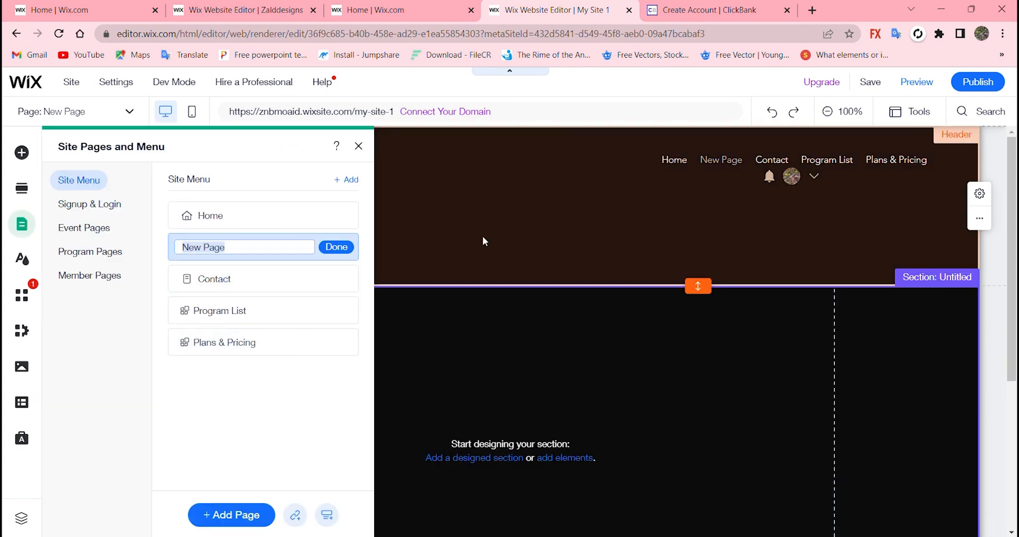
text(clickbank)
click(342, 251)
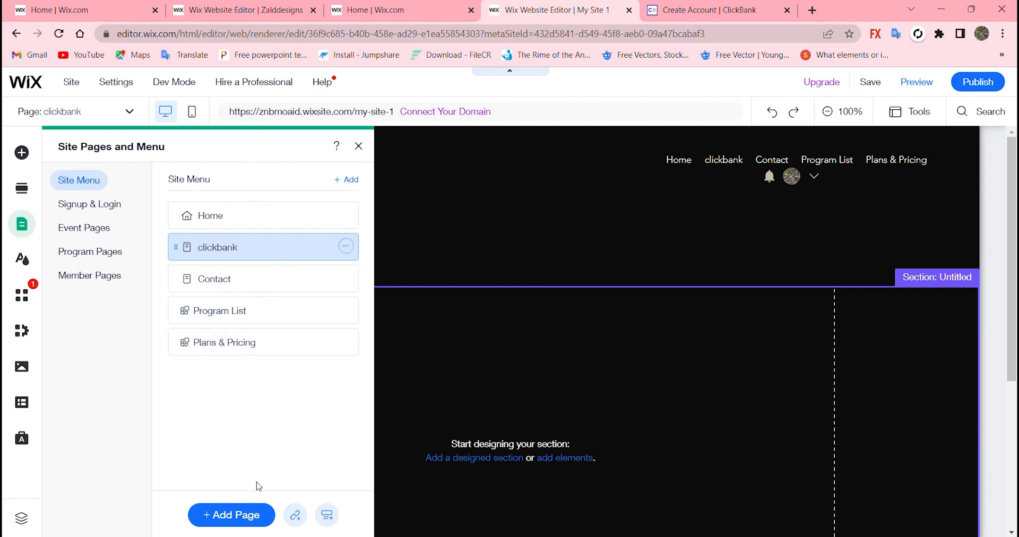
click(501, 372)
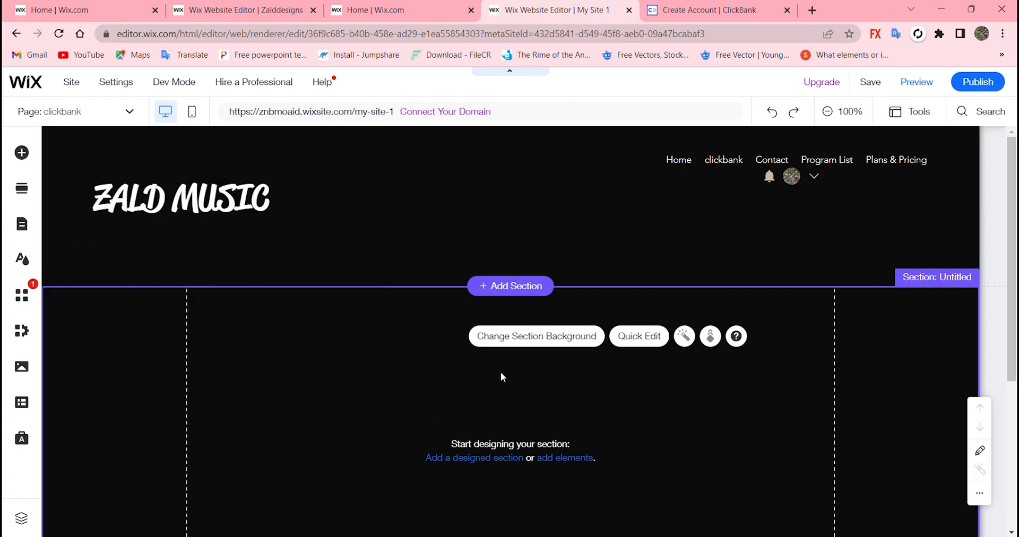
- Go to the clickbank page and look over its layout from the header down to the footer
scroll(500, 397, down, 3)
scroll(499, 396, down, 1)
scroll(498, 390, up, 5)
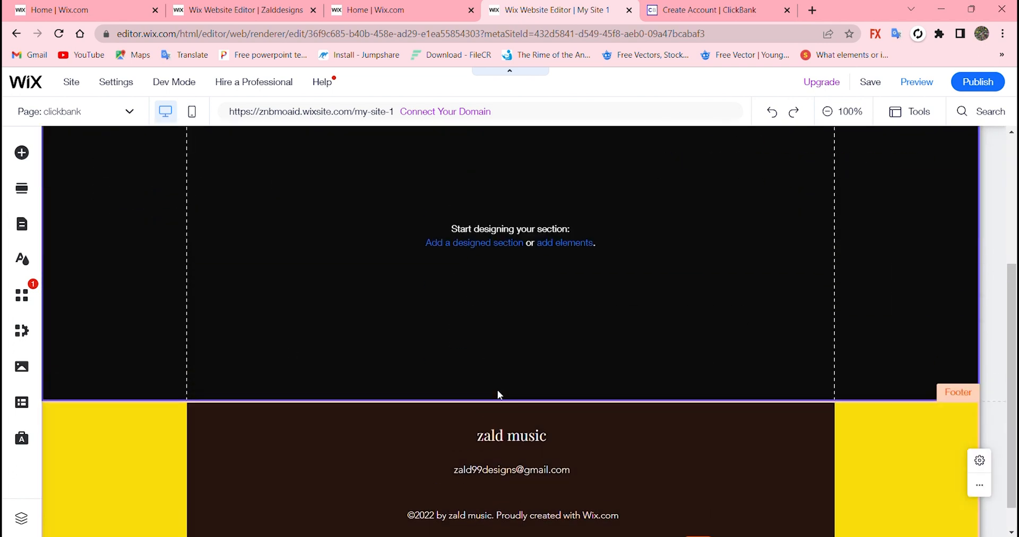
click(96, 106)
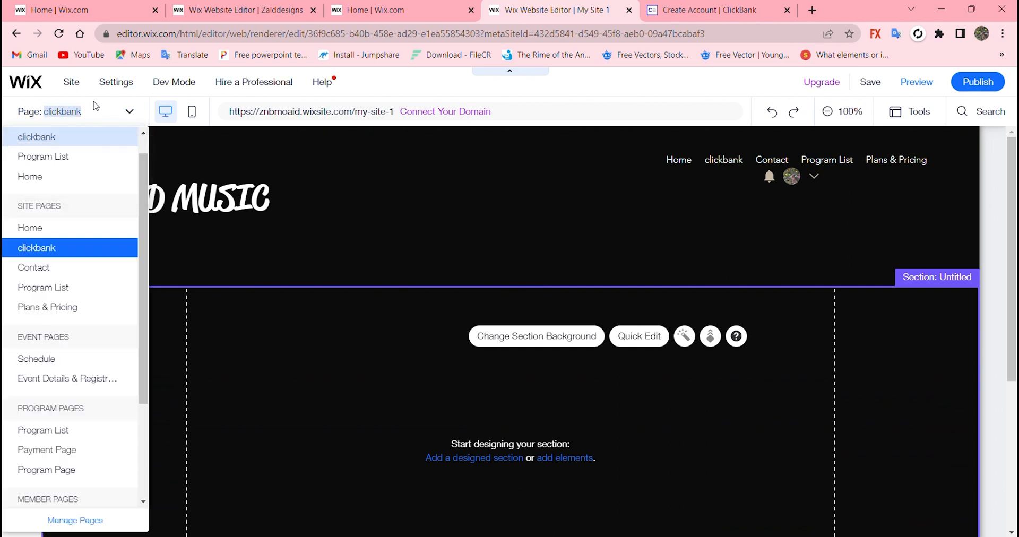
click(76, 141)
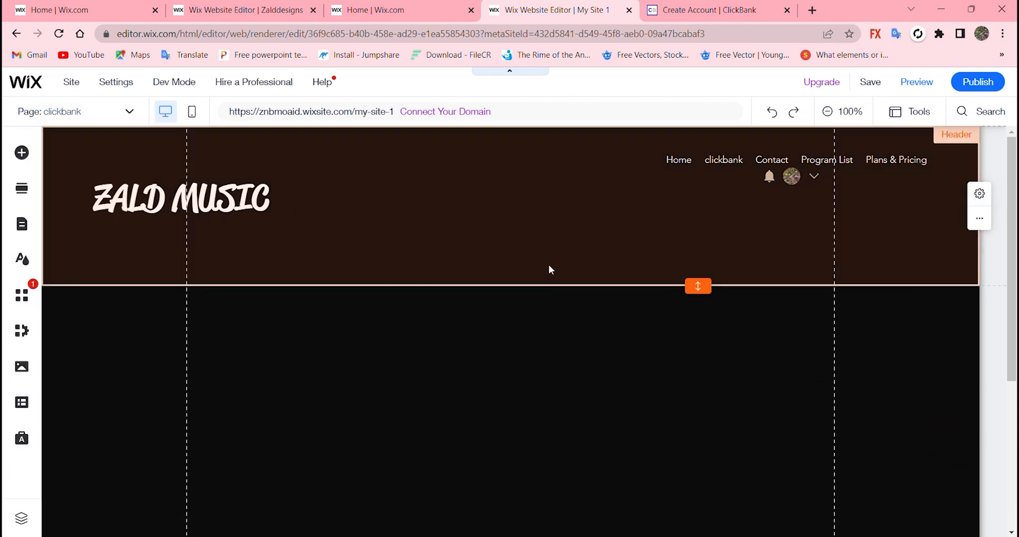
scroll(737, 437, down, 3)
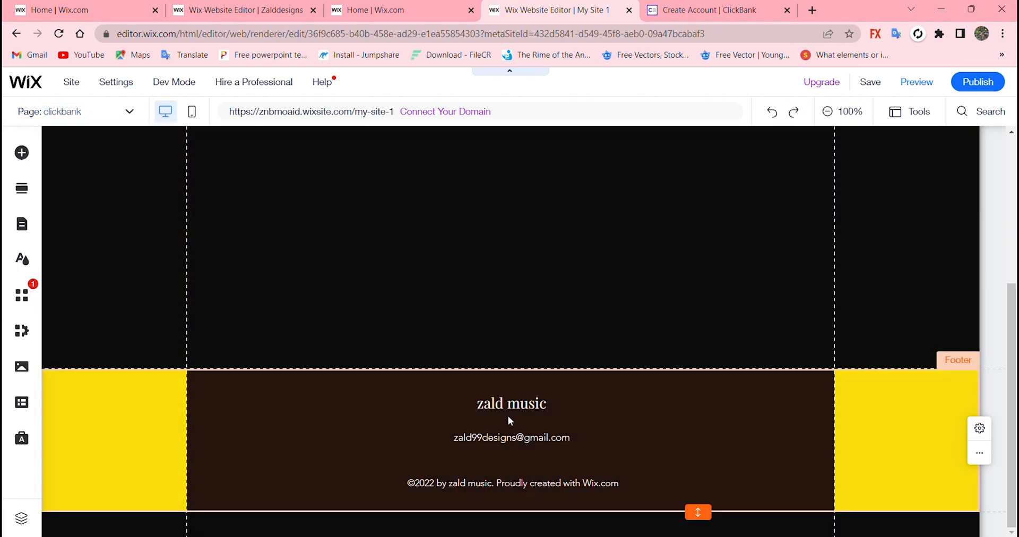
scroll(460, 381, up, 5)
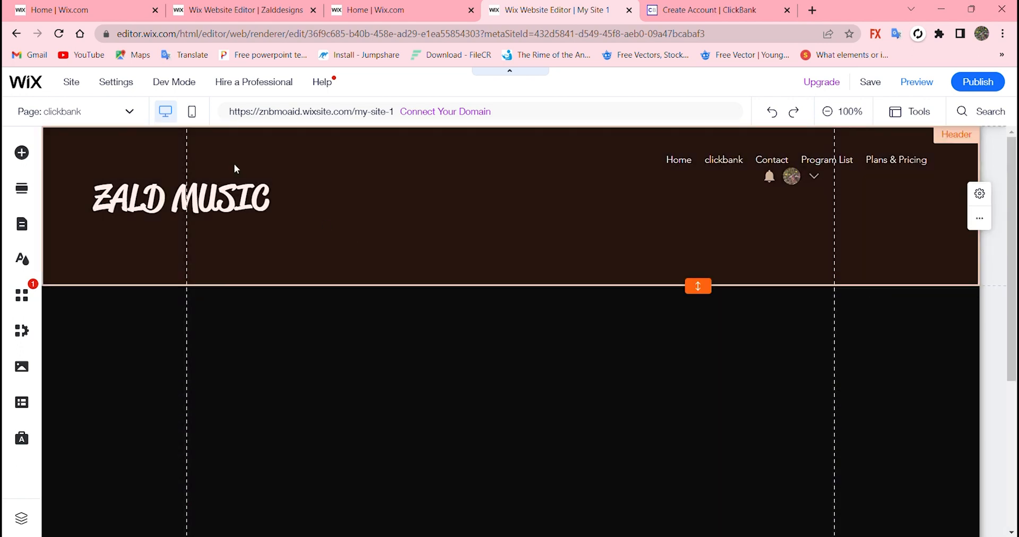
click(106, 111)
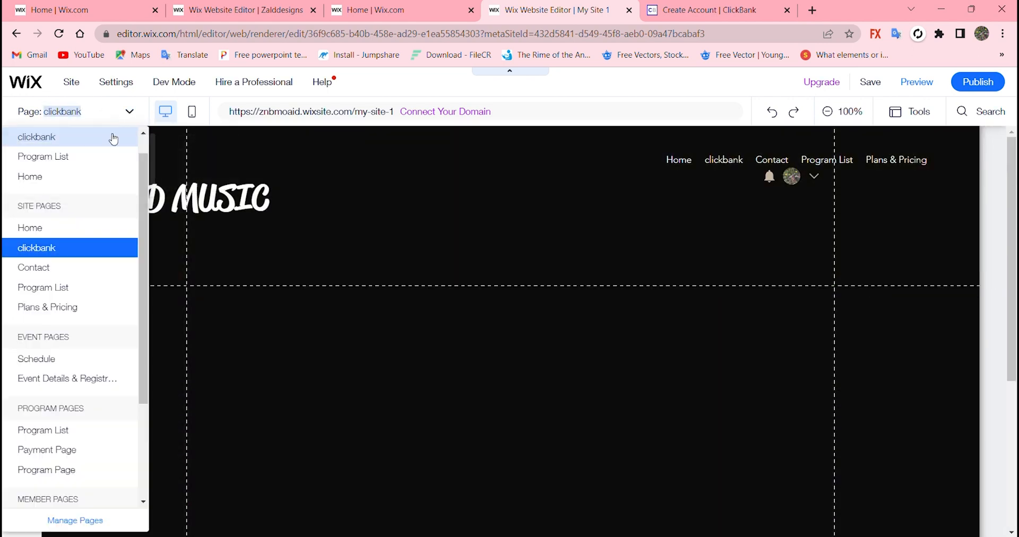
click(58, 138)
scroll(374, 287, down, 5)
scroll(375, 287, up, 5)
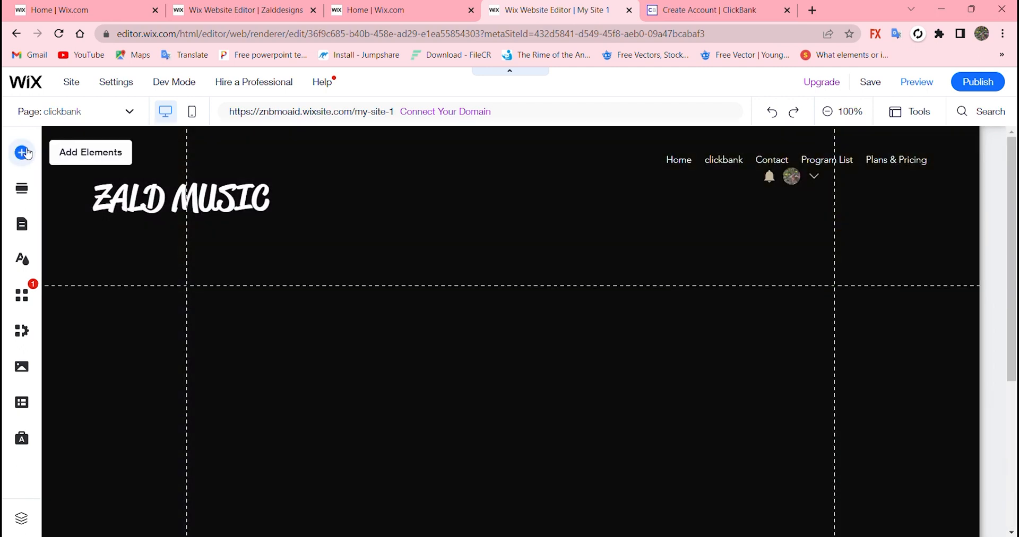
- Add the themed button with an arrow icon to the clickbank page and place it centred near the section's upper edge
click(22, 153)
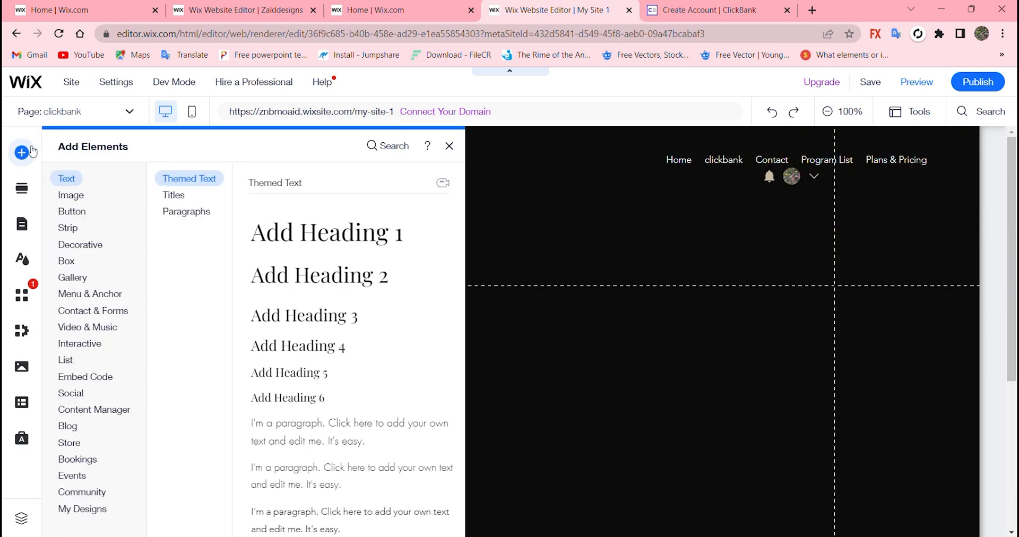
click(70, 211)
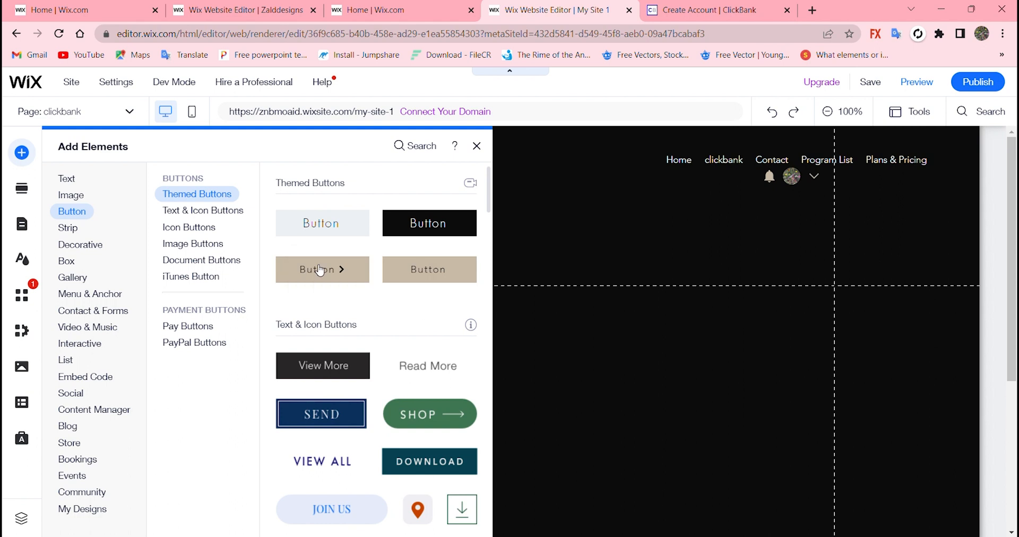
scroll(404, 326, down, 10)
scroll(405, 326, up, 10)
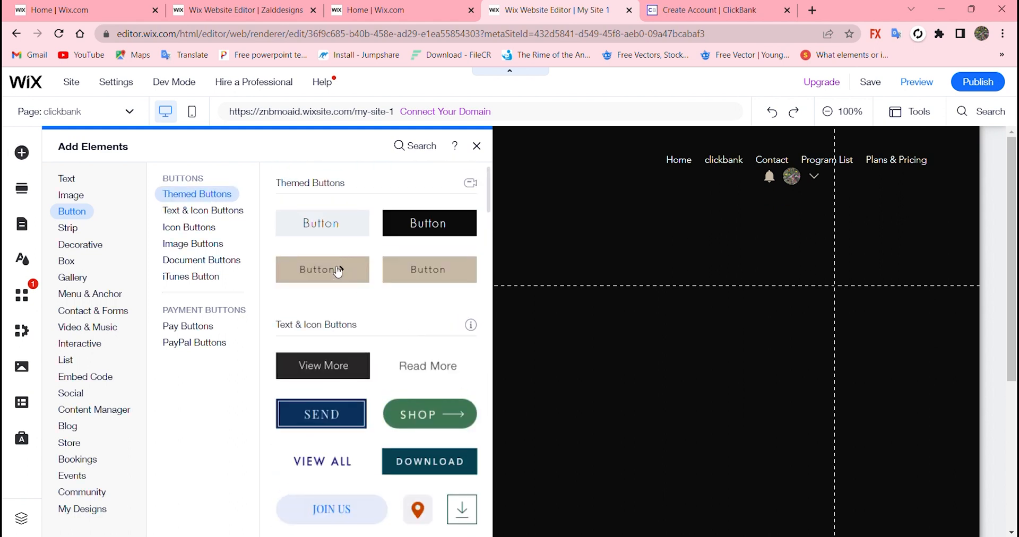
click(337, 271)
drag(508, 455, 505, 330)
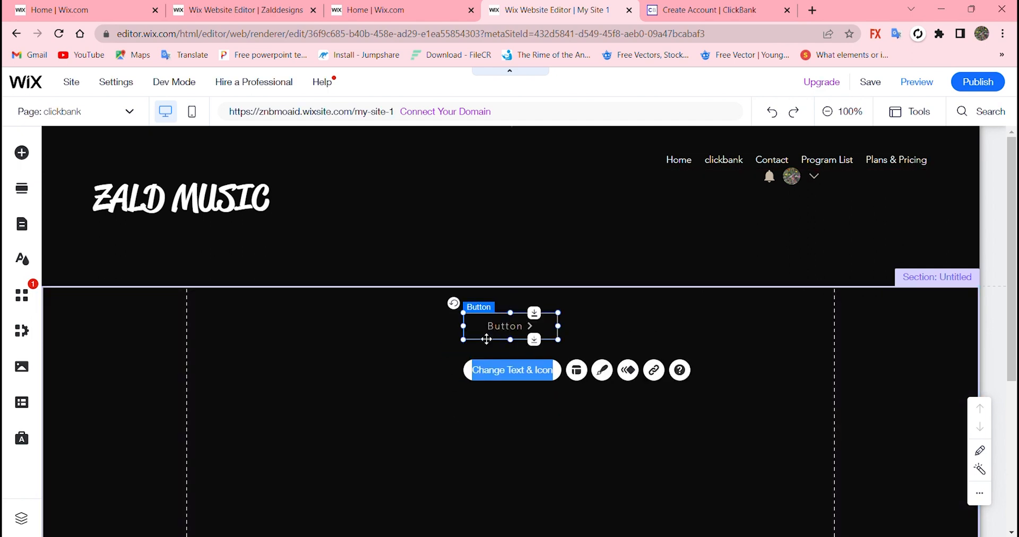
- Change the new button's text to "Shop here"
click(513, 370)
text(Shop here)
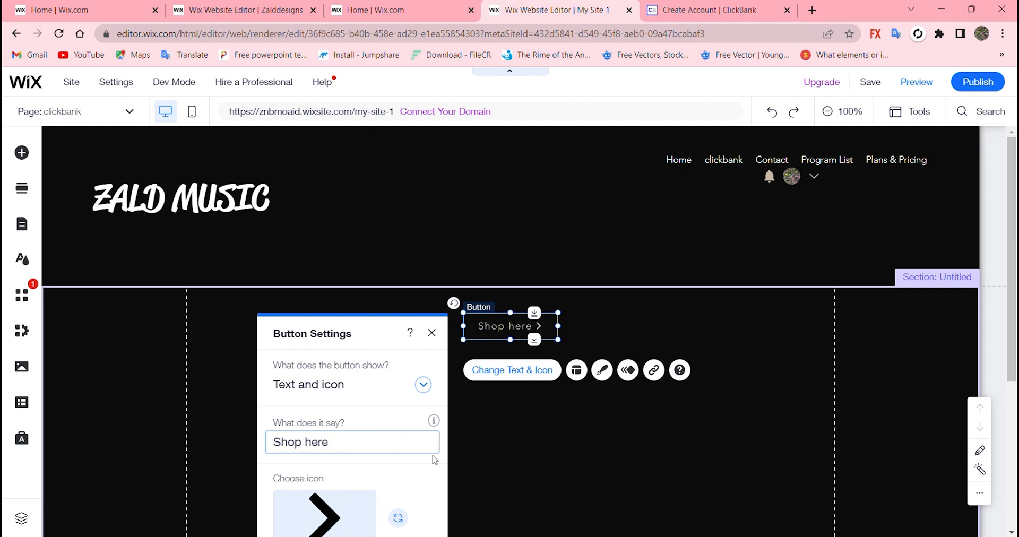
click(596, 327)
- Give the "Shop here" button a solid background fill in a new custom purple, #A229A2
click(493, 334)
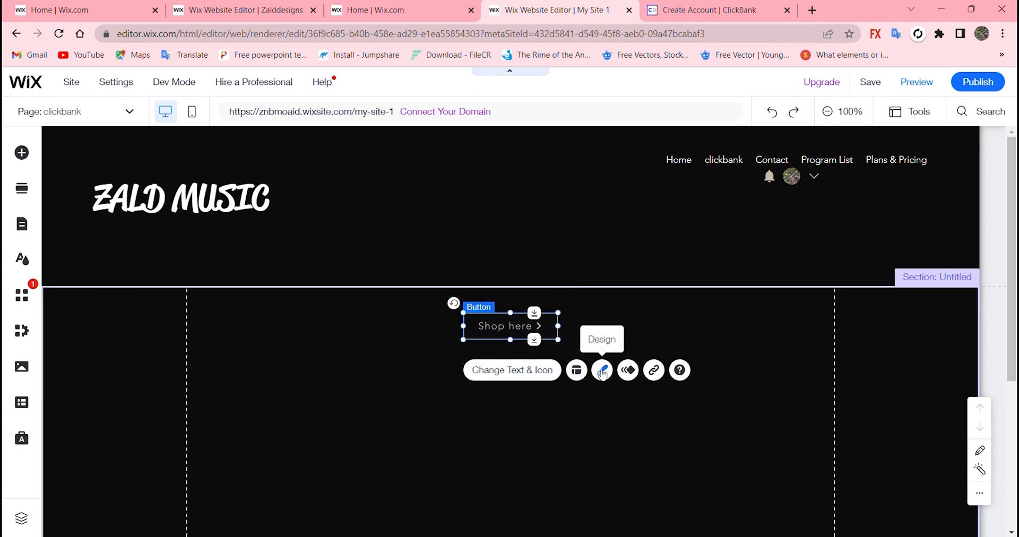
click(602, 372)
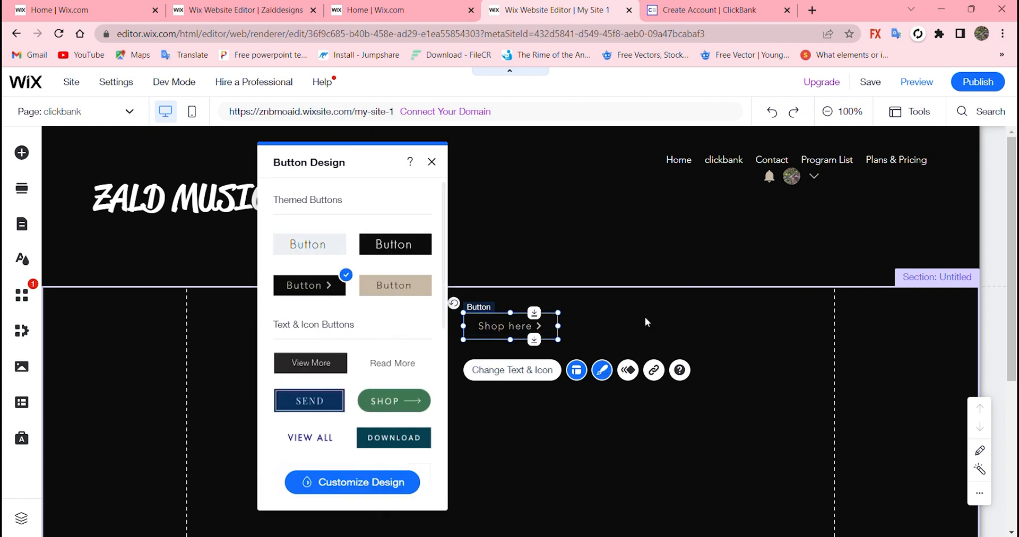
click(585, 374)
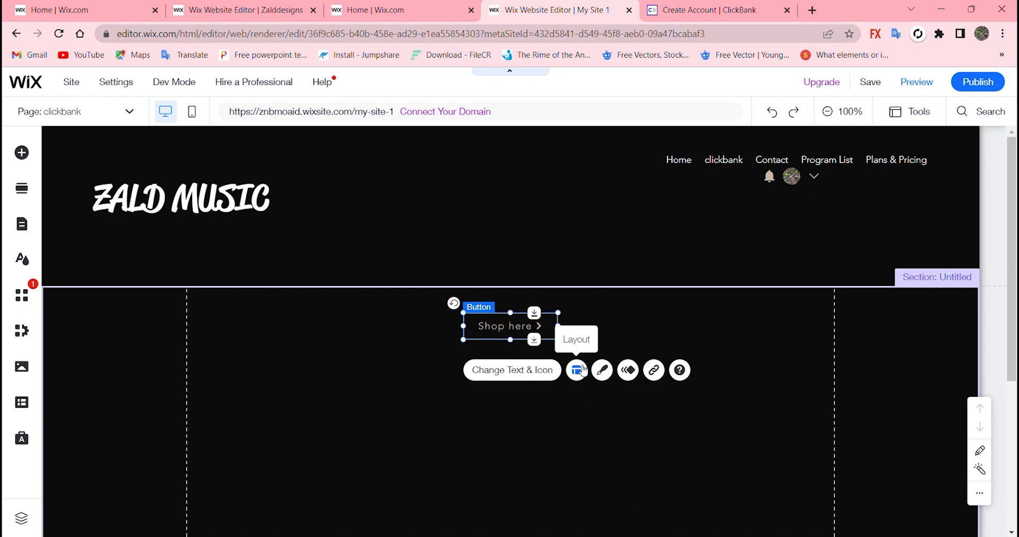
click(585, 374)
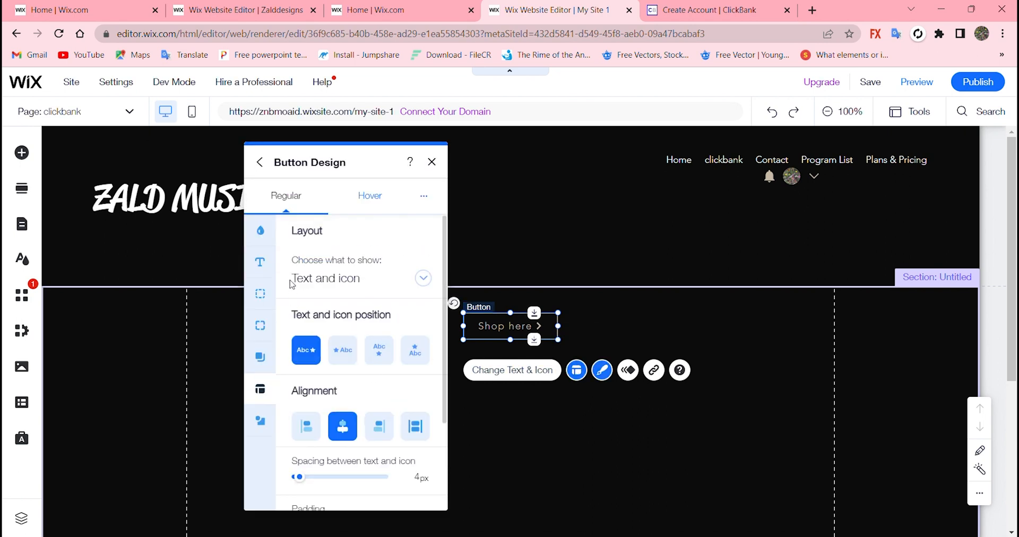
click(266, 234)
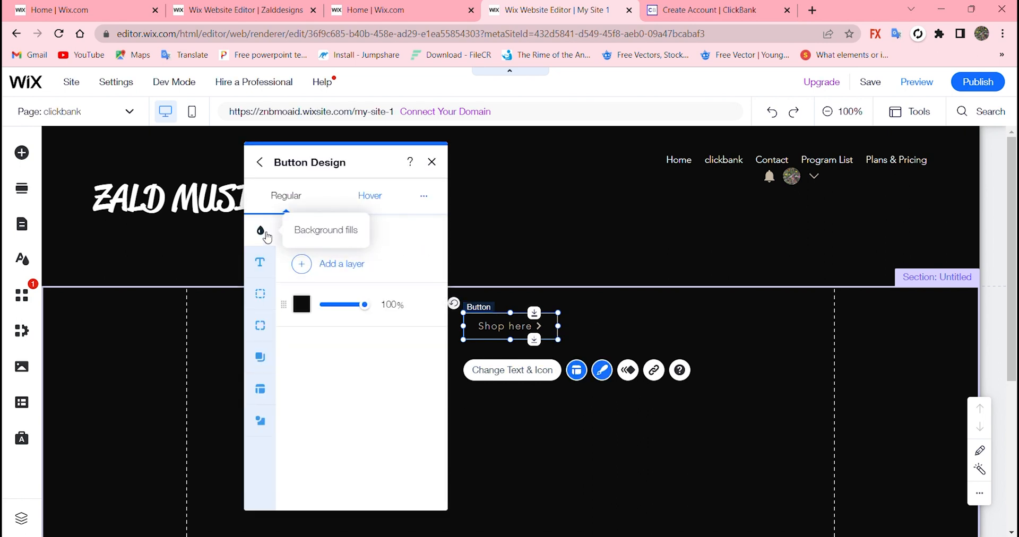
click(302, 305)
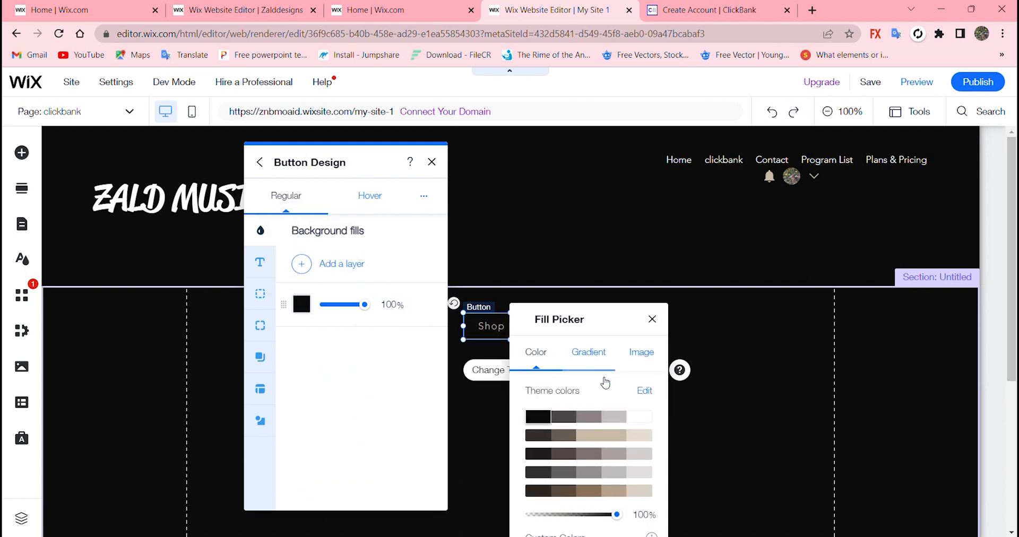
drag(603, 317, 602, 153)
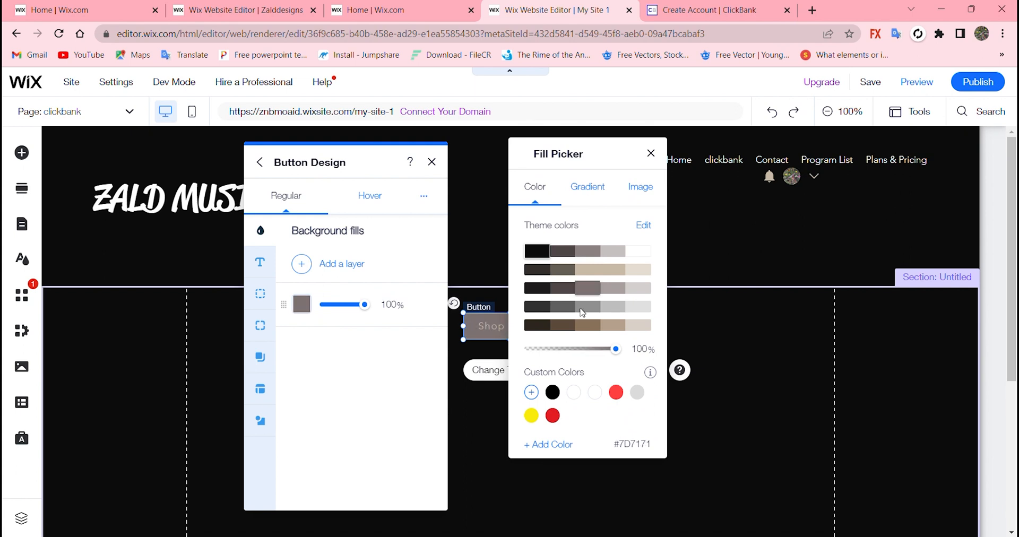
click(532, 401)
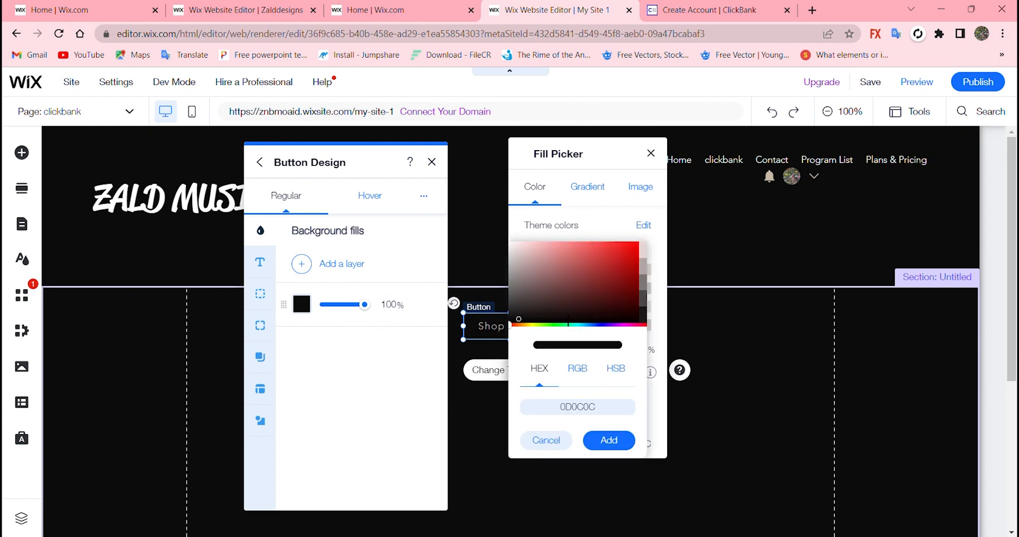
click(625, 325)
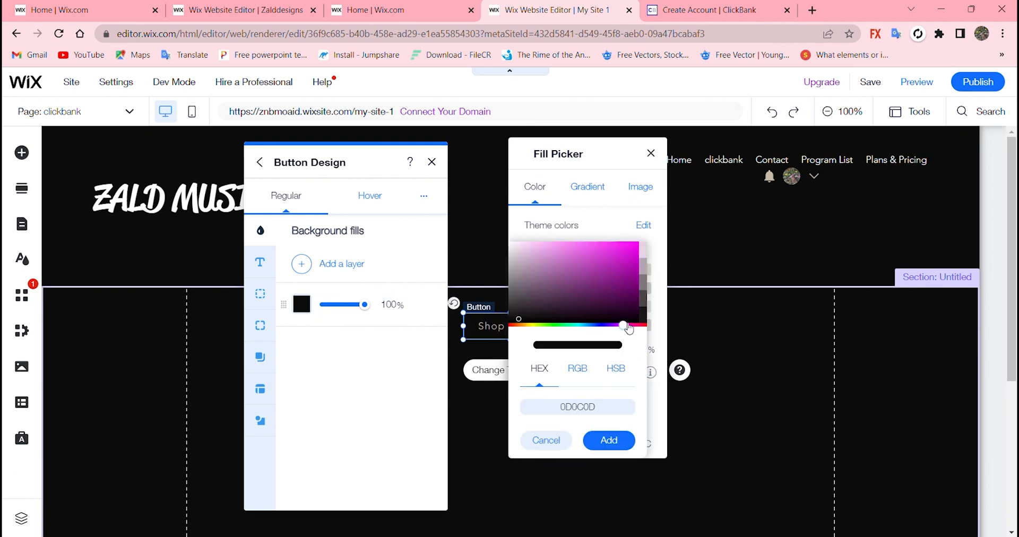
mouse_move(637, 284)
mouse_down()
mouse_move(613, 288)
mouse_move(608, 272)
mouse_up()
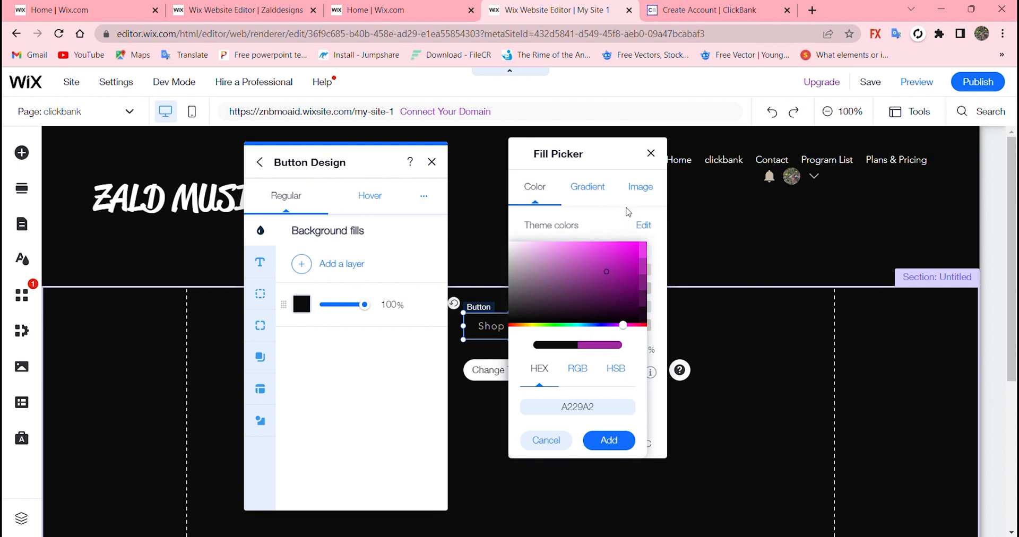
click(608, 442)
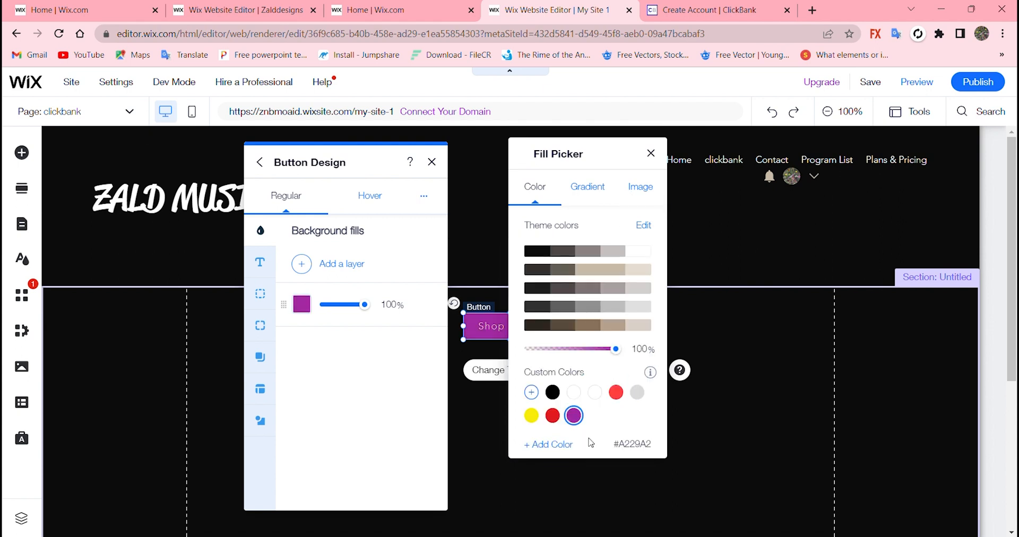
click(464, 266)
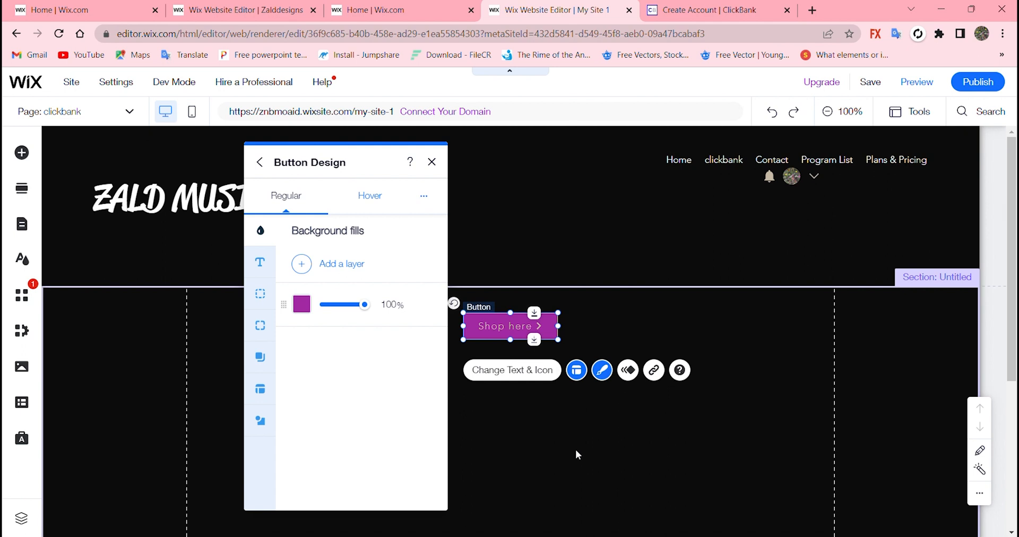
click(578, 455)
- Link the "Shop here" button to the copied manage.wix.com web address, opening in a new window
click(508, 319)
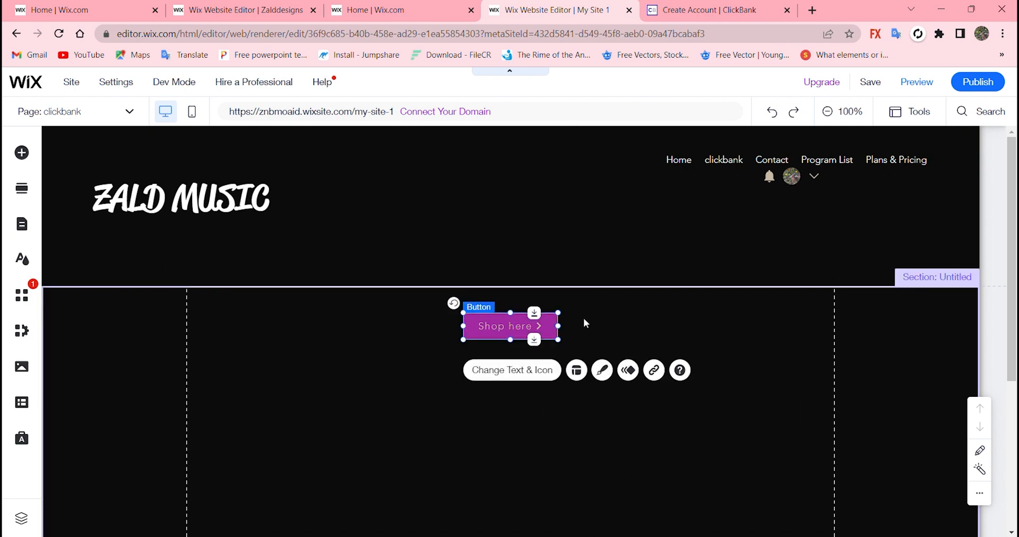
double_click(498, 329)
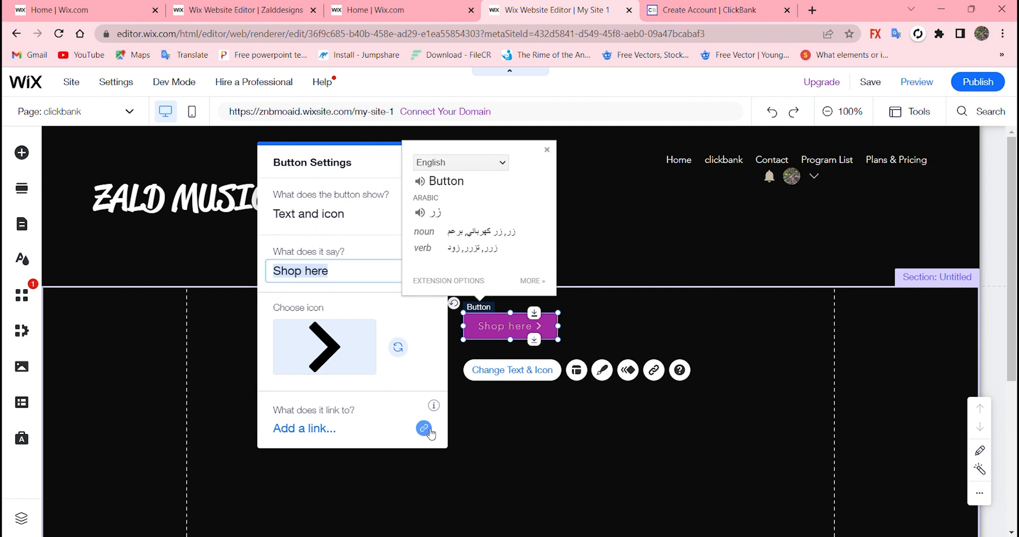
click(424, 429)
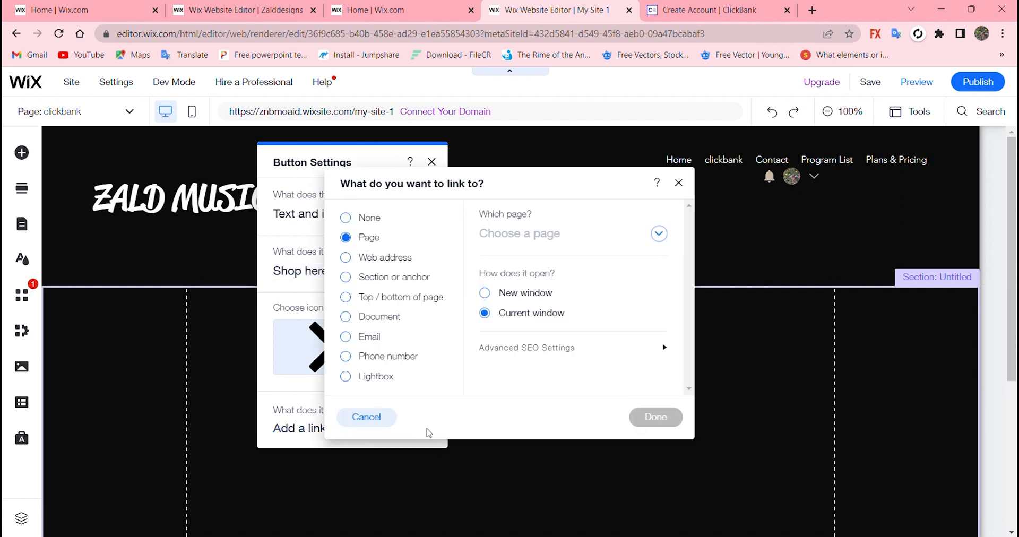
click(391, 259)
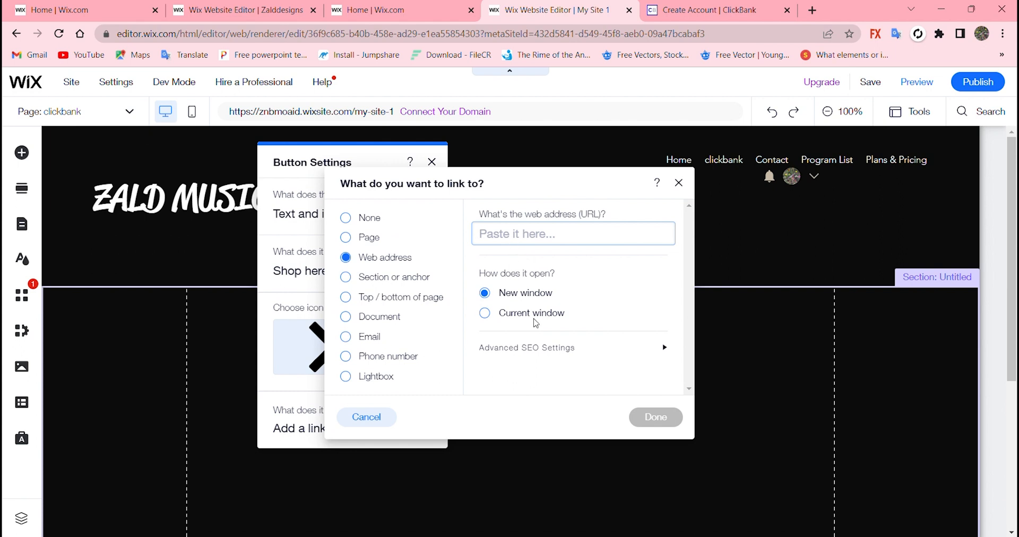
key(ctrl+v)
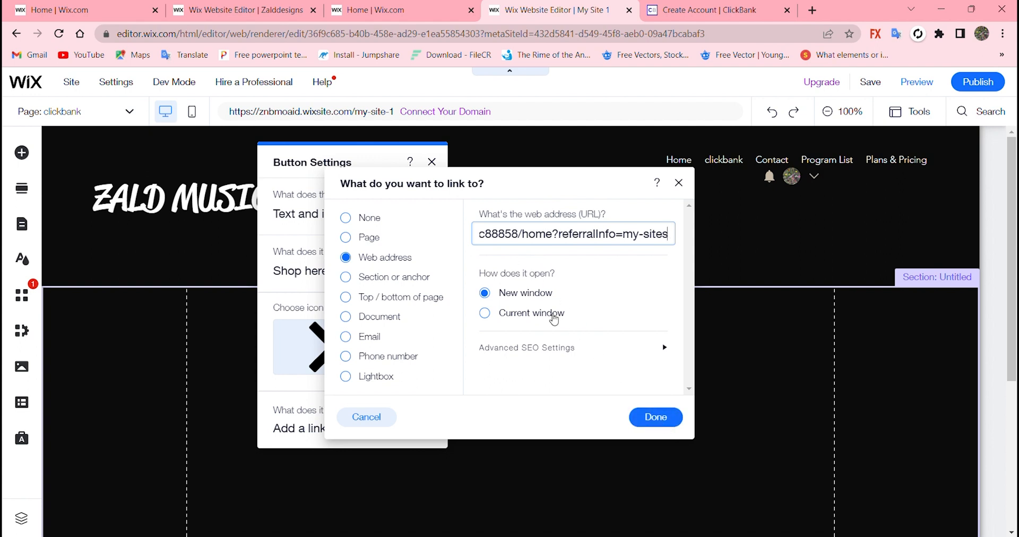
click(510, 317)
click(498, 293)
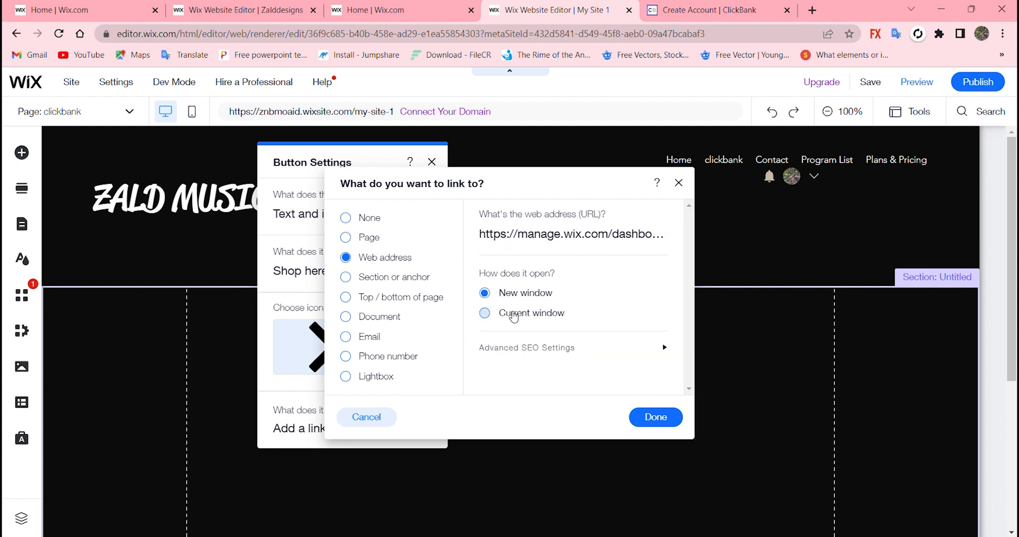
click(658, 414)
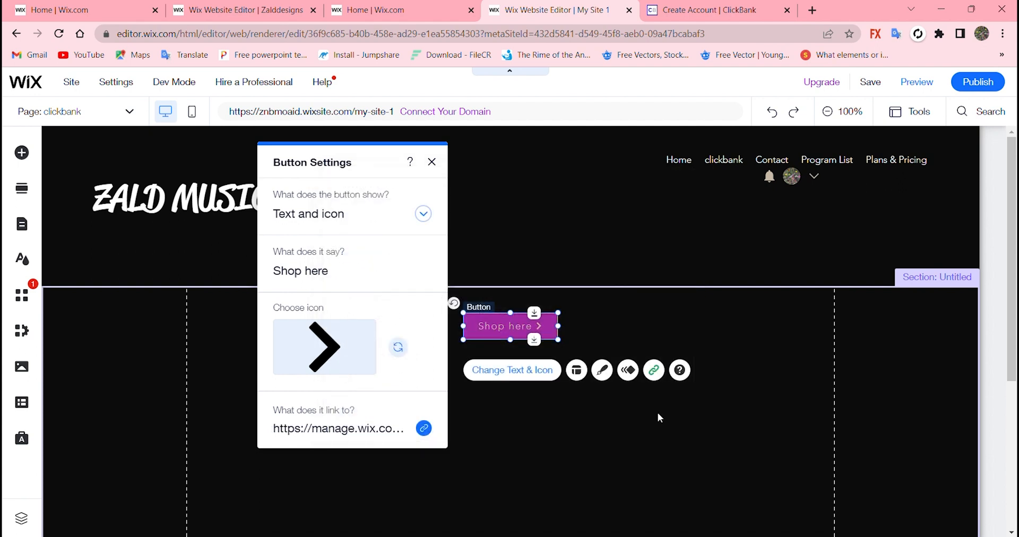
click(513, 348)
click(505, 325)
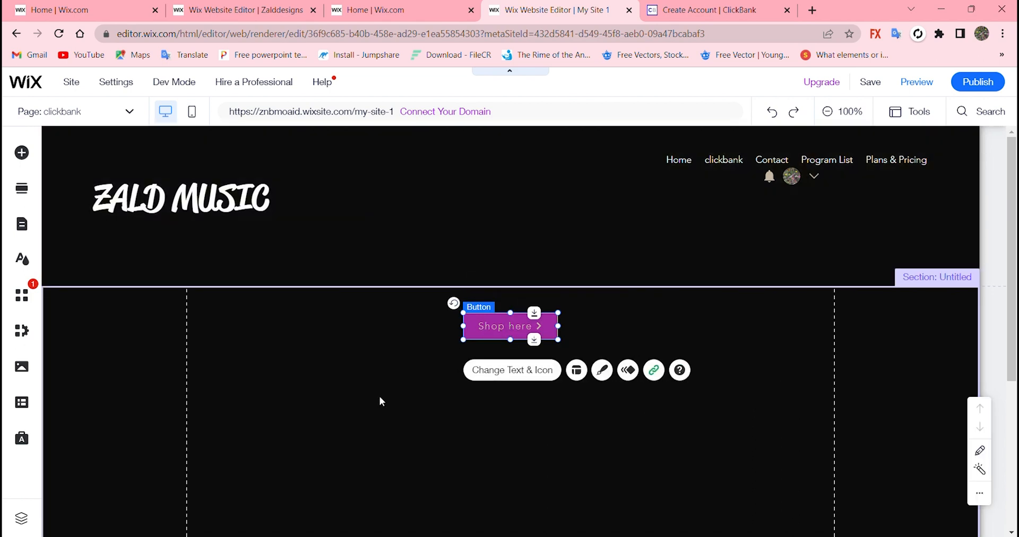
- Add the bold Helvetica Light paragraph text element to the clickbank page's section below the button
click(384, 390)
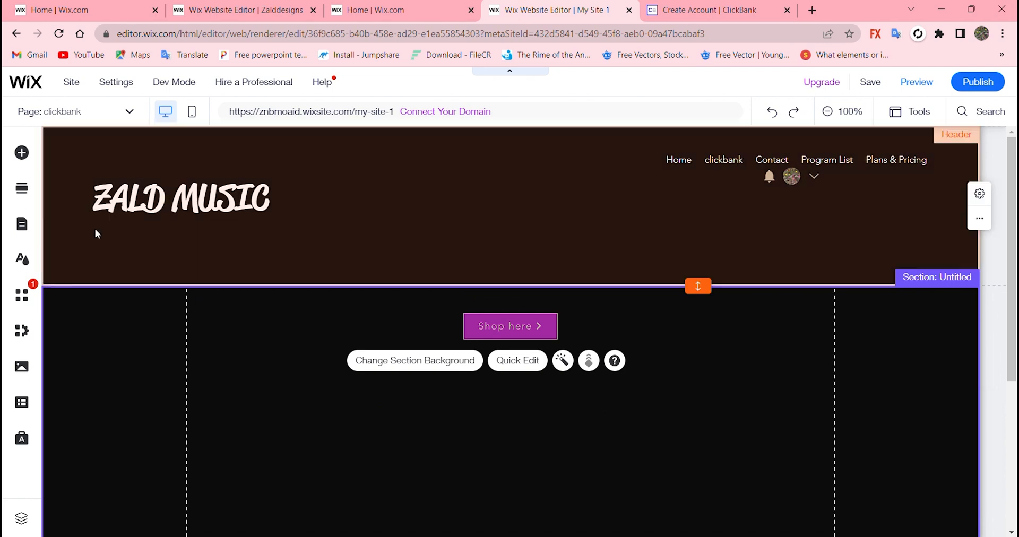
click(21, 153)
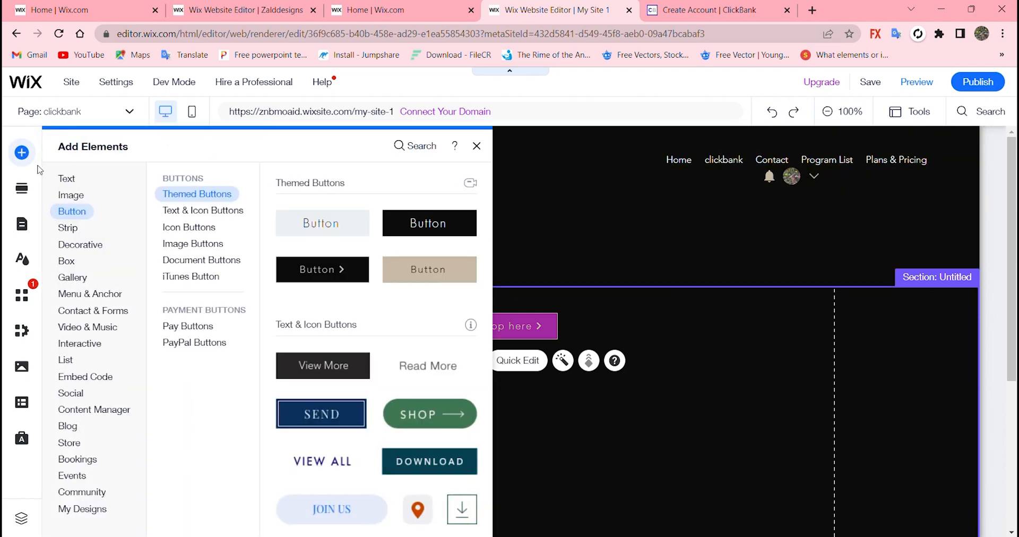
click(61, 182)
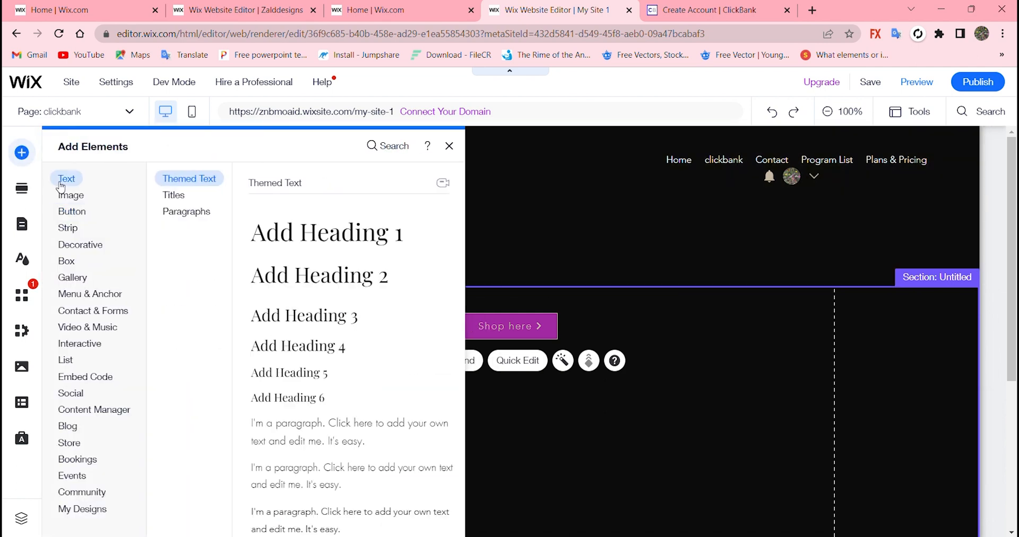
click(185, 212)
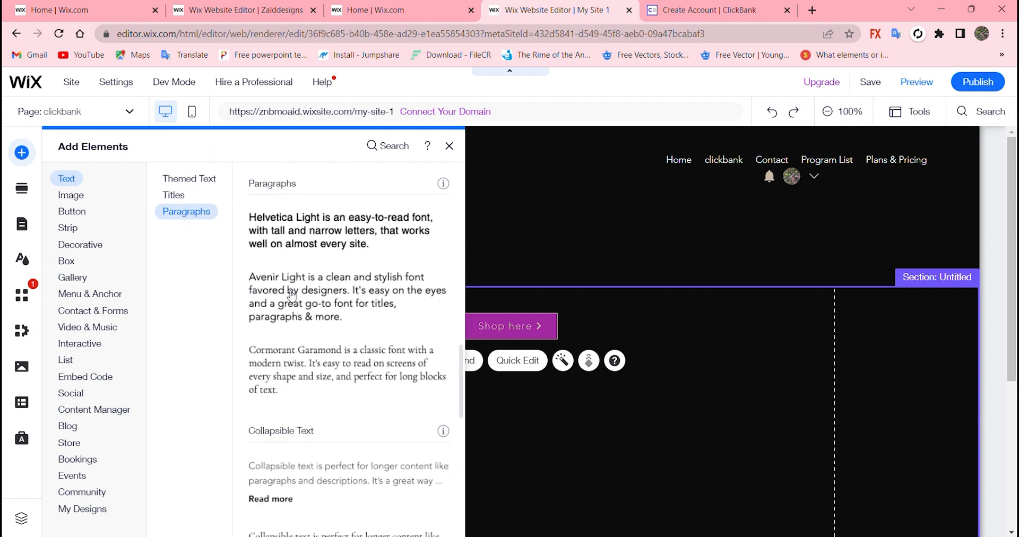
click(290, 234)
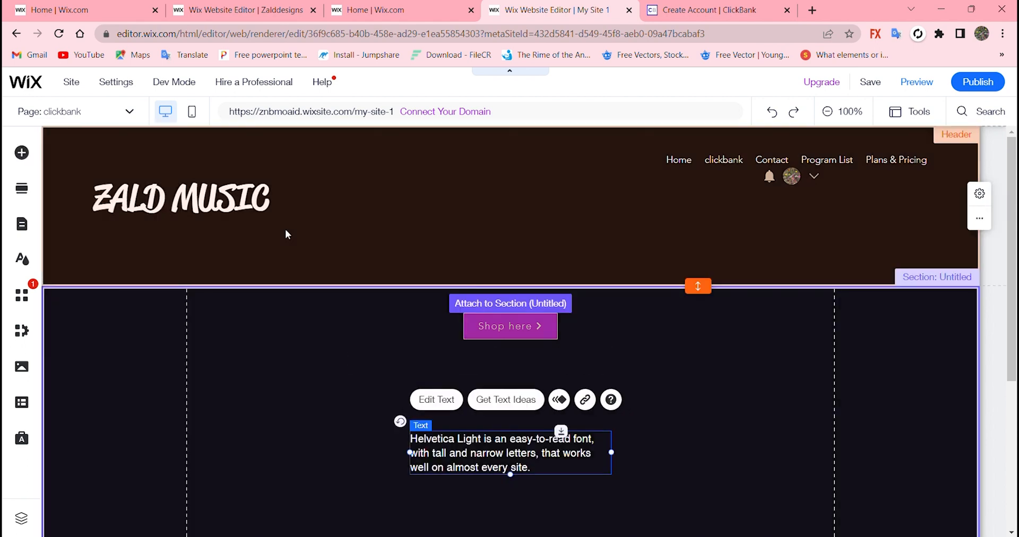
- Replace the paragraph's placeholder text with "Hello and welcome to my website. if u like to shop please click here"
double_click(447, 446)
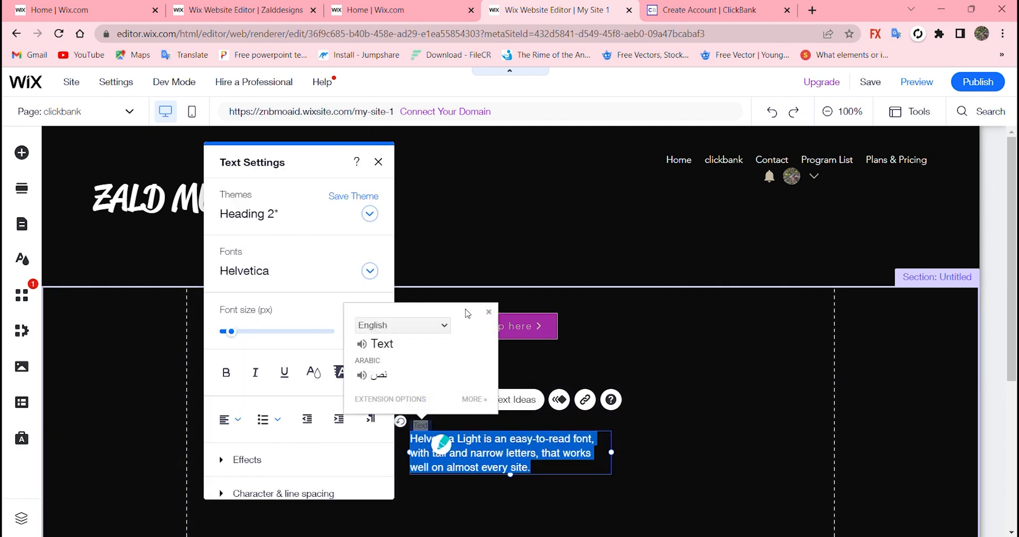
text(Hello and welcome to my)
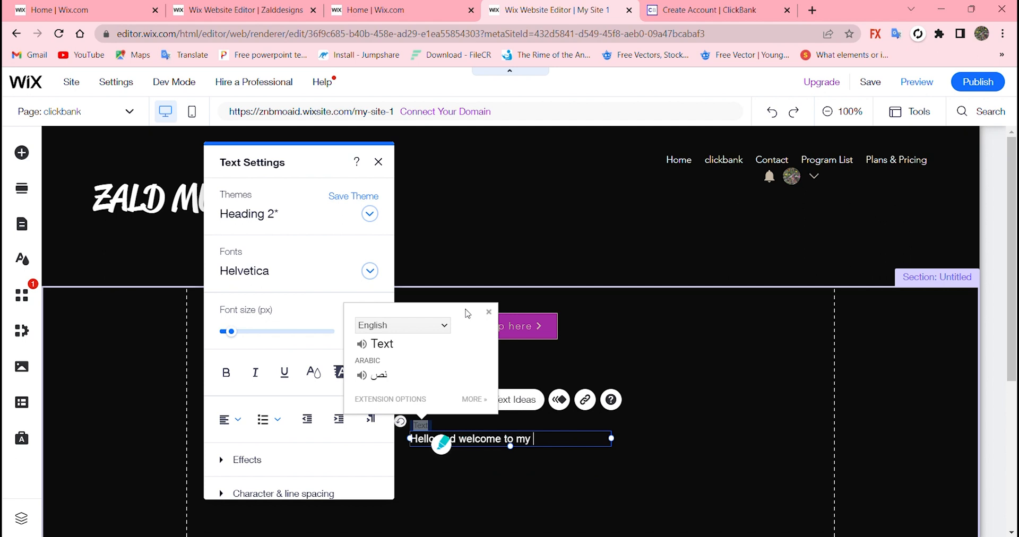
text(website. if u like to sh)
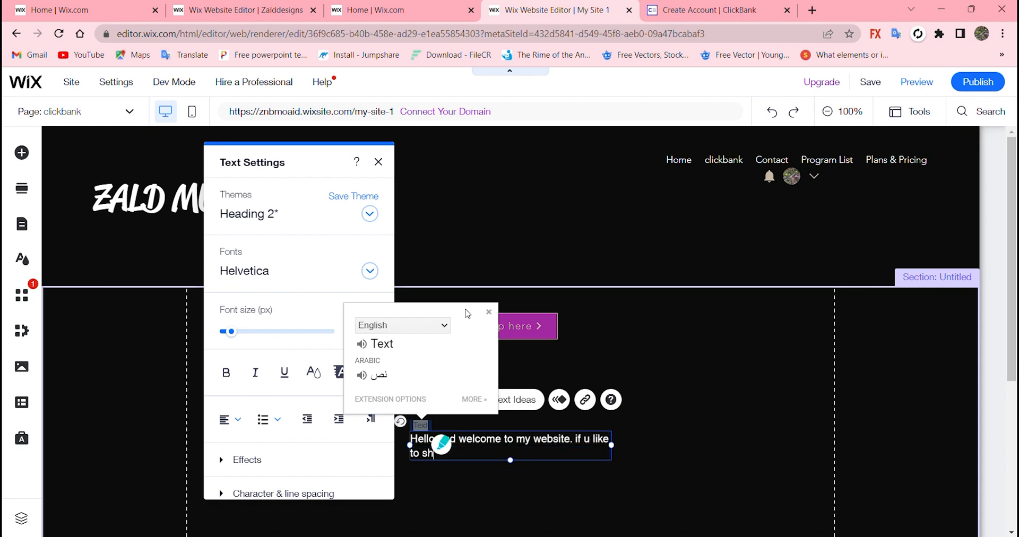
text(op please click here)
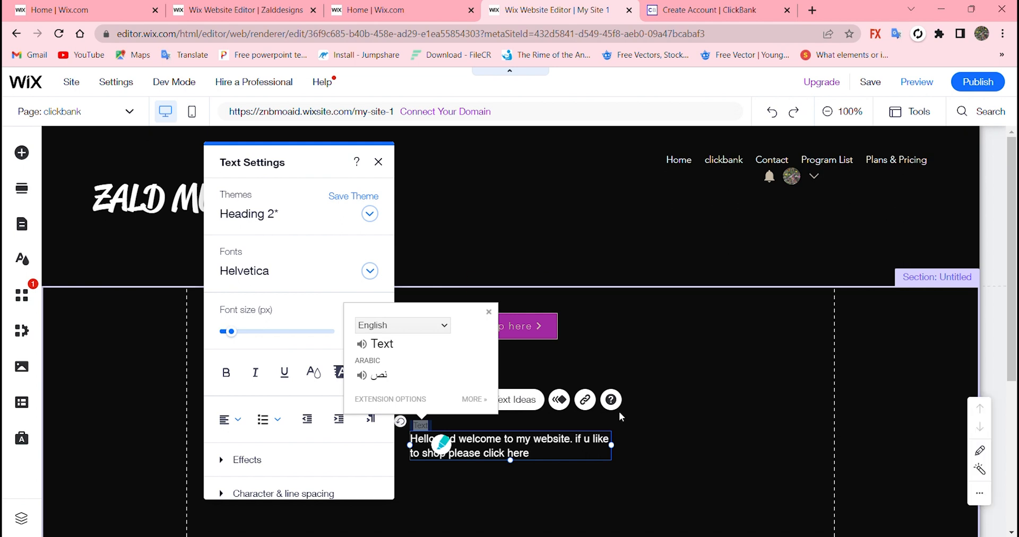
click(579, 482)
- Link the words "please click here" in the welcome text to the copied manage.wix.com web address, opening in a new window
double_click(483, 454)
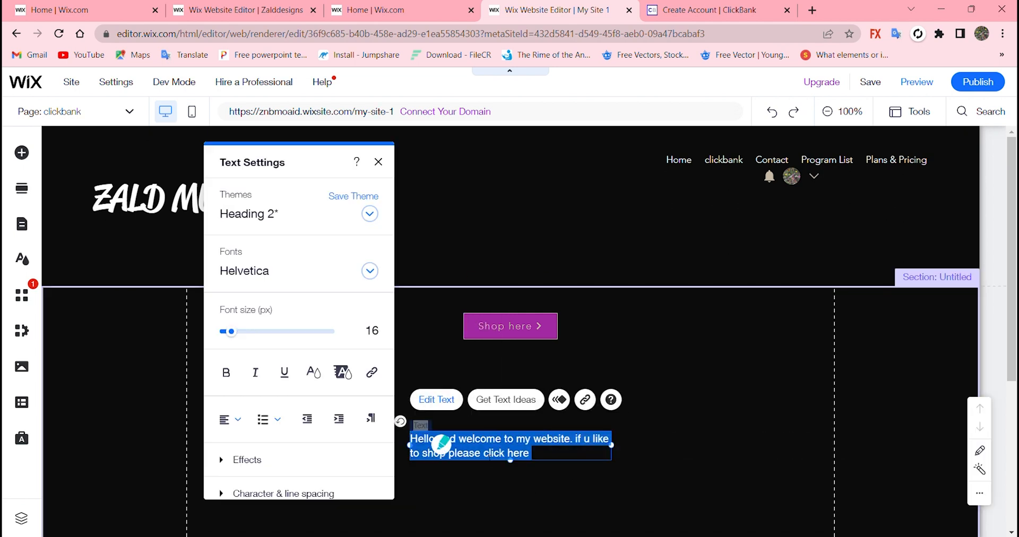
click(483, 454)
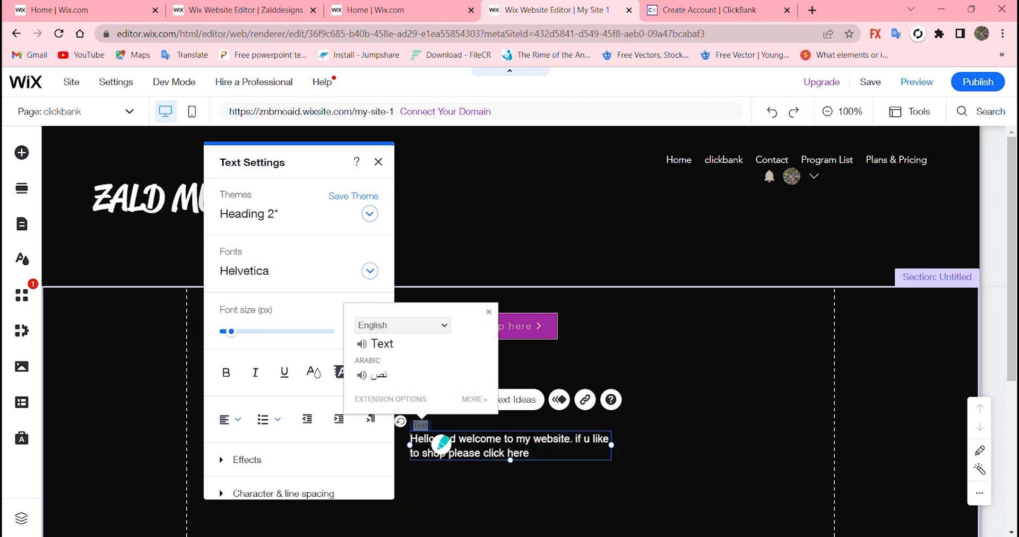
drag(449, 454, 530, 454)
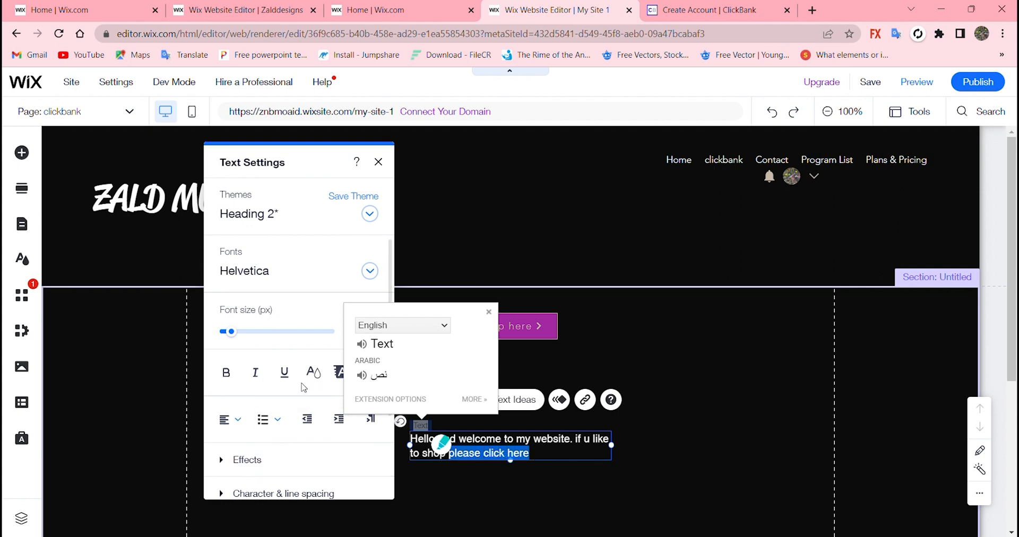
click(489, 313)
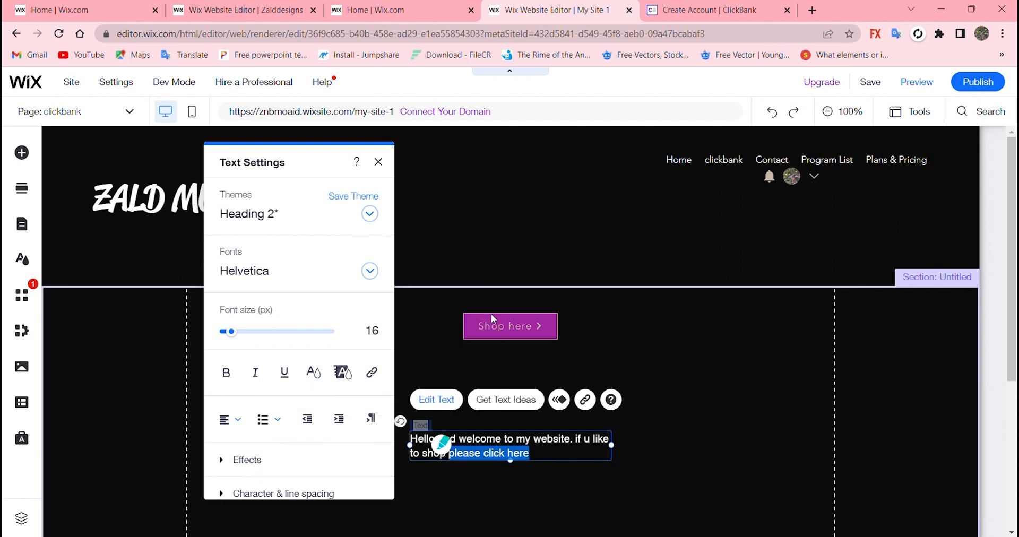
click(373, 374)
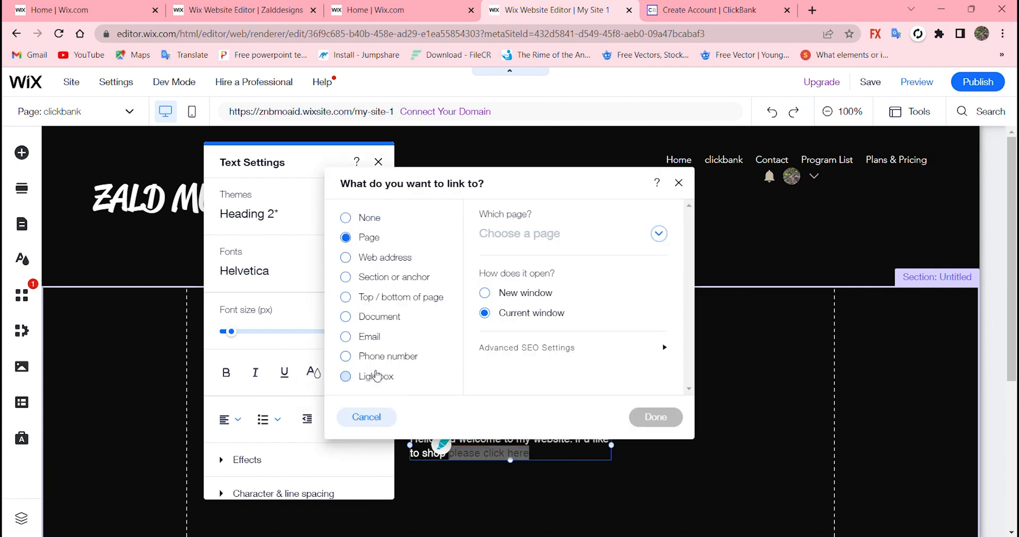
click(374, 262)
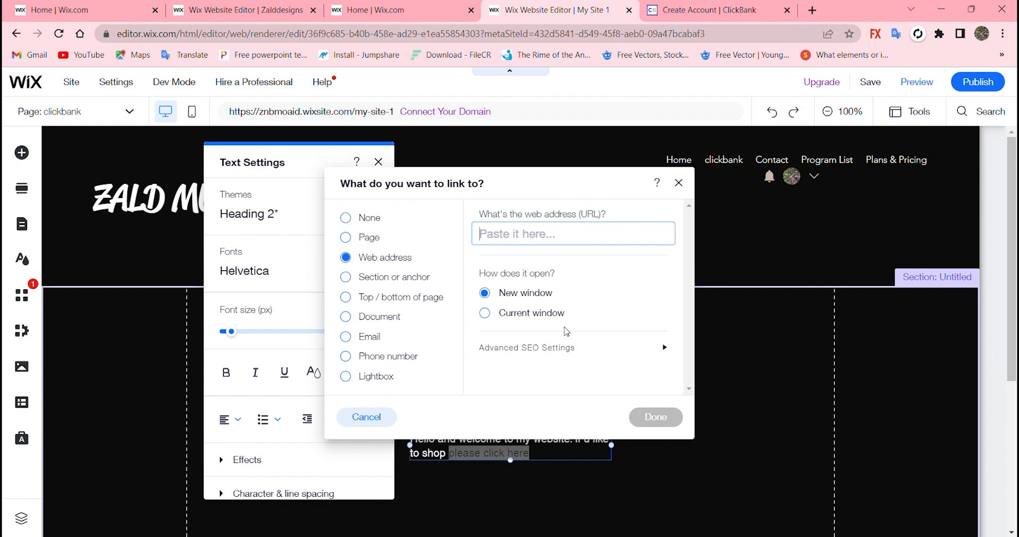
key(ctrl+v)
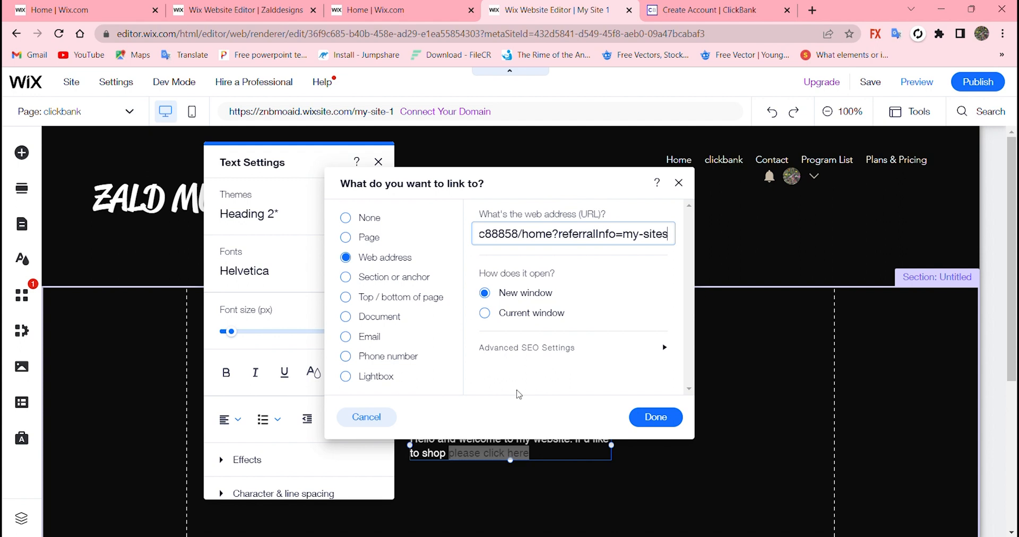
click(509, 315)
click(503, 296)
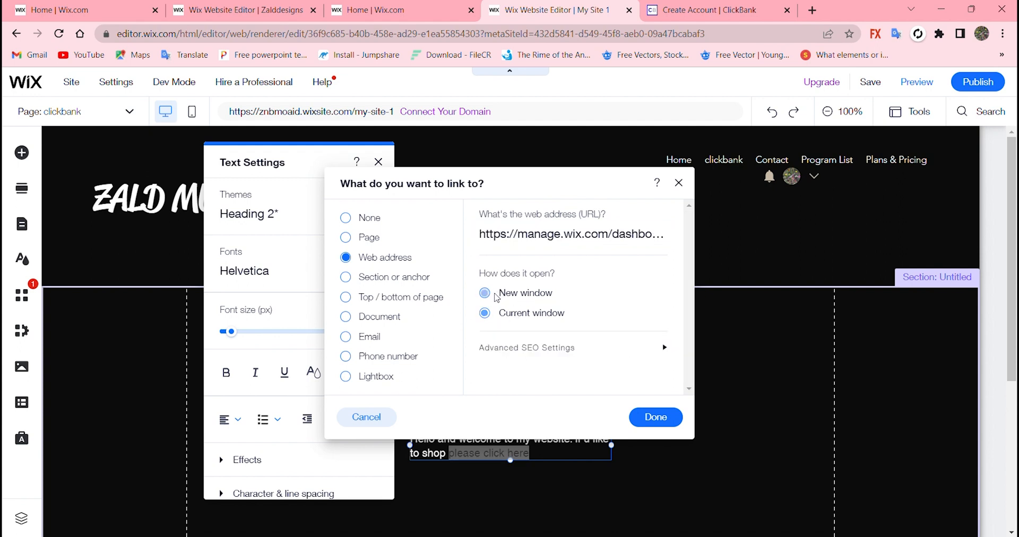
click(548, 347)
scroll(543, 360, down, 1)
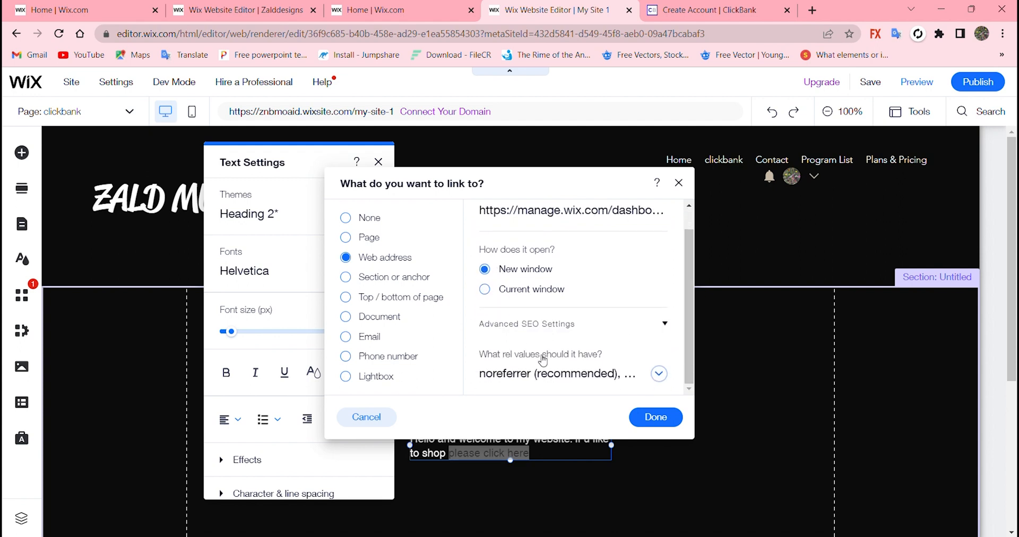
click(573, 325)
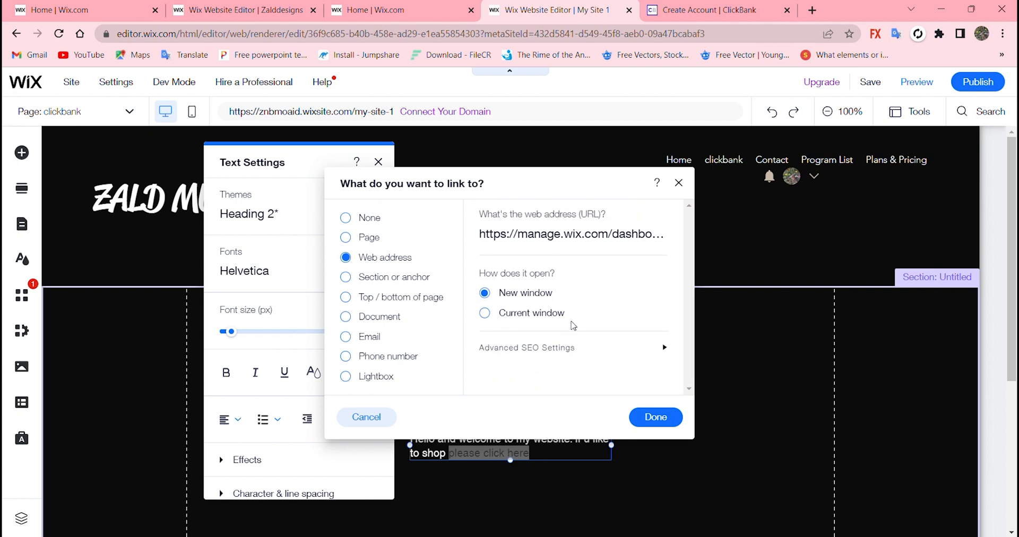
click(668, 418)
click(705, 393)
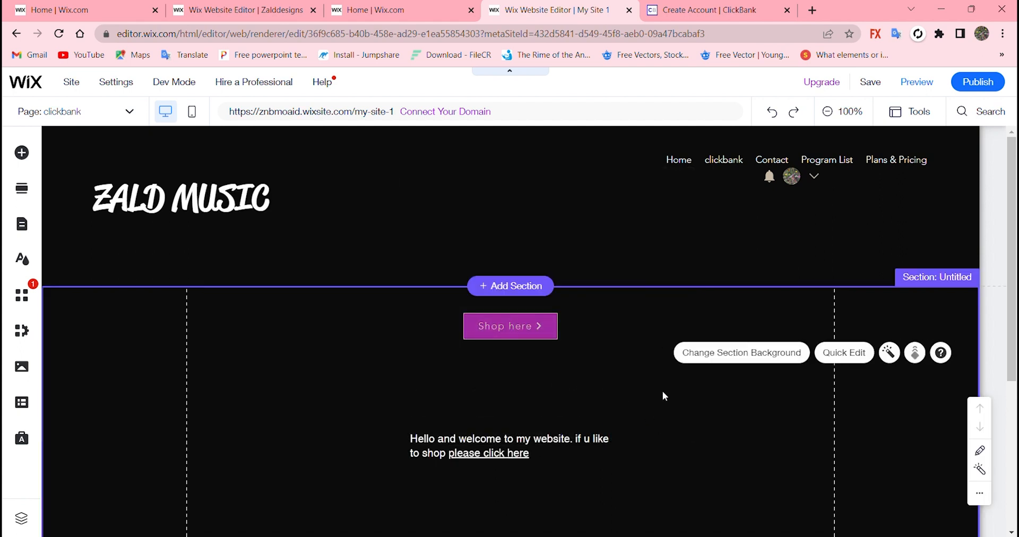
- Move the welcome text up to sit just below the "Shop here" button
drag(515, 446, 523, 379)
click(495, 424)
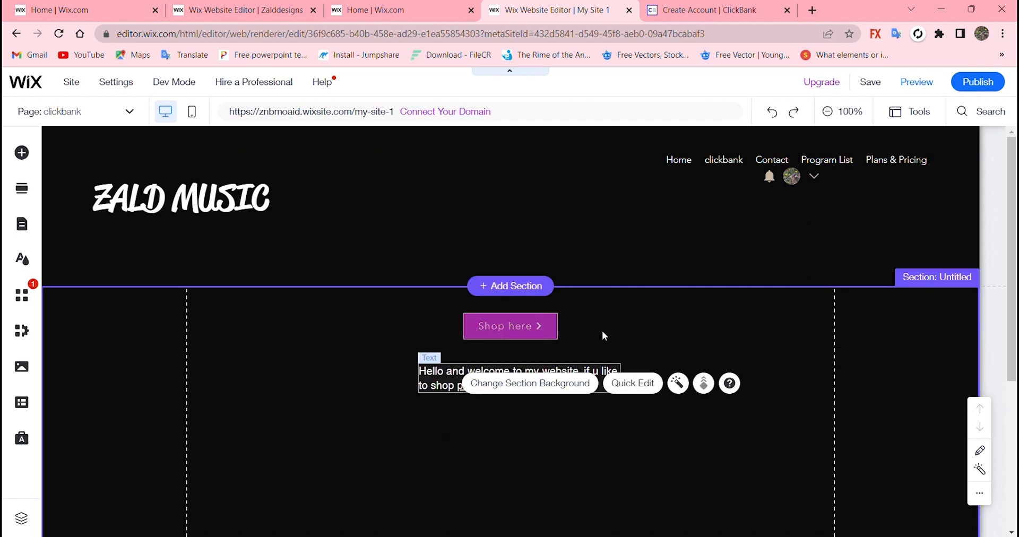
- Delete the welcome text and the "Shop here" button from the clickbank page's section
click(505, 381)
right_click(505, 382)
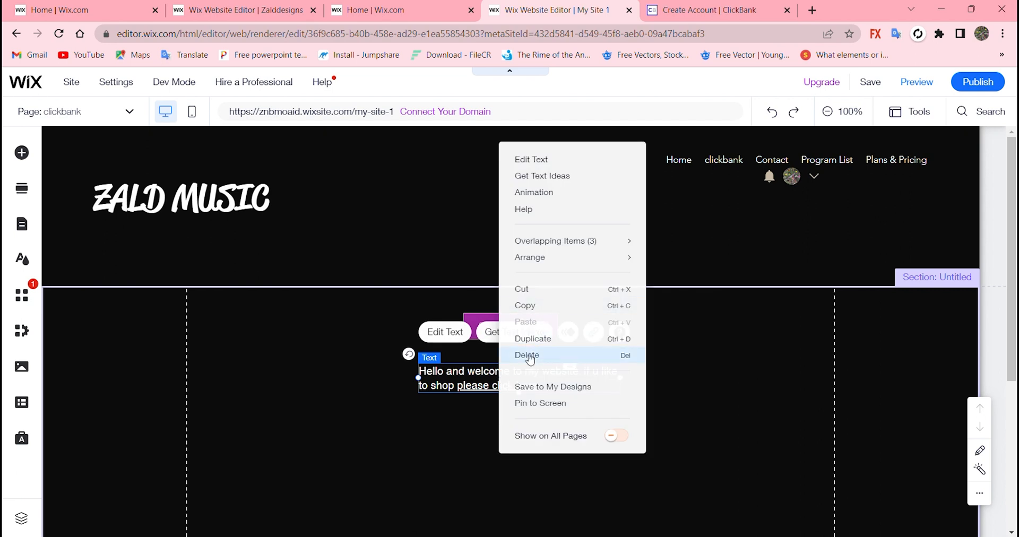
click(530, 356)
click(490, 337)
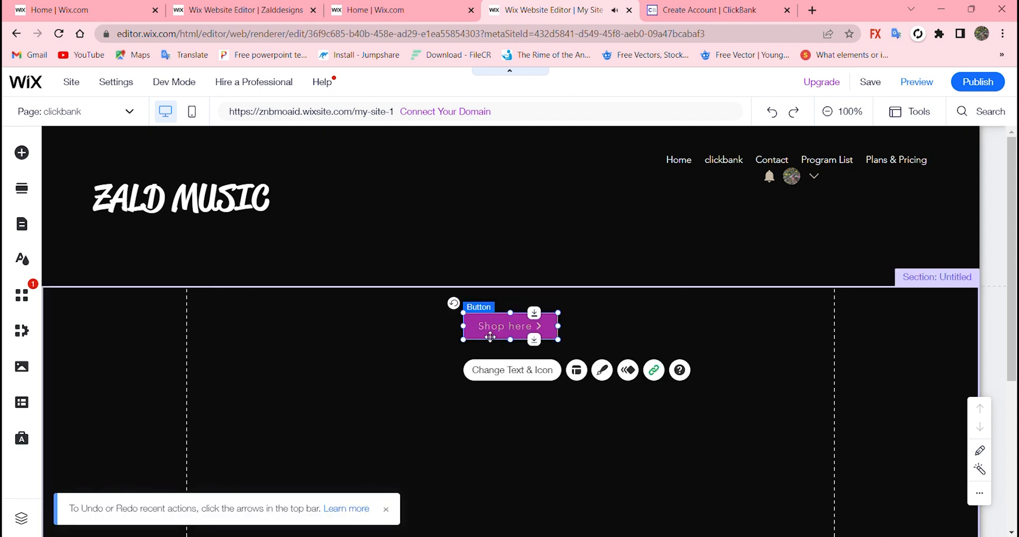
right_click(489, 337)
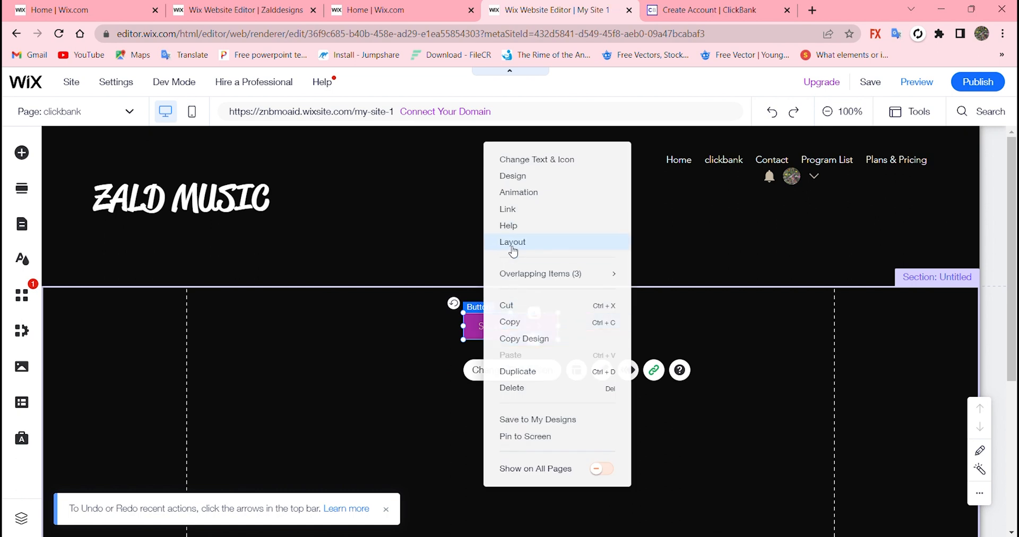
click(519, 387)
scroll(563, 366, down, 5)
scroll(561, 365, up, 5)
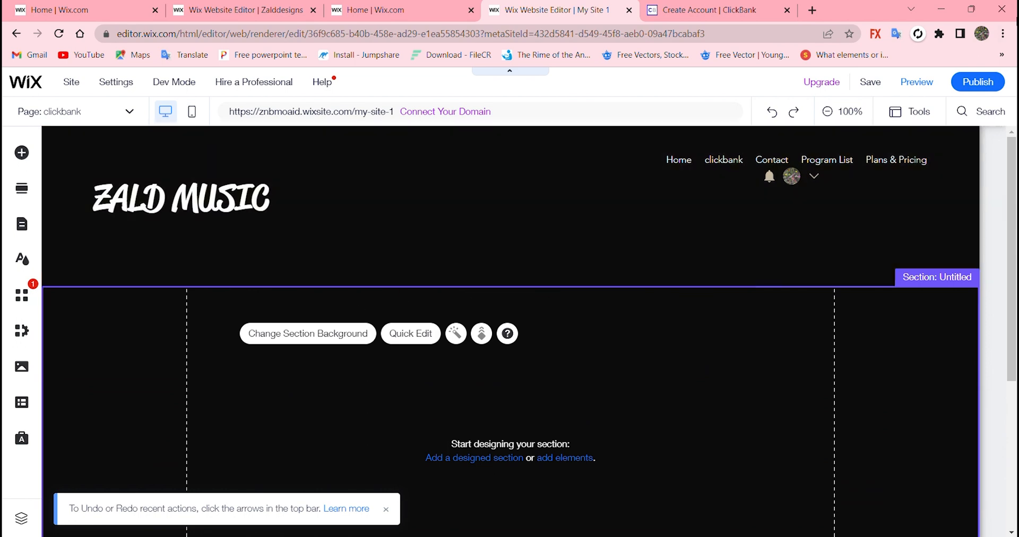
- Switch to ClickBank's Create Account page and review the sign-up form from the country field down to account creation
click(724, 15)
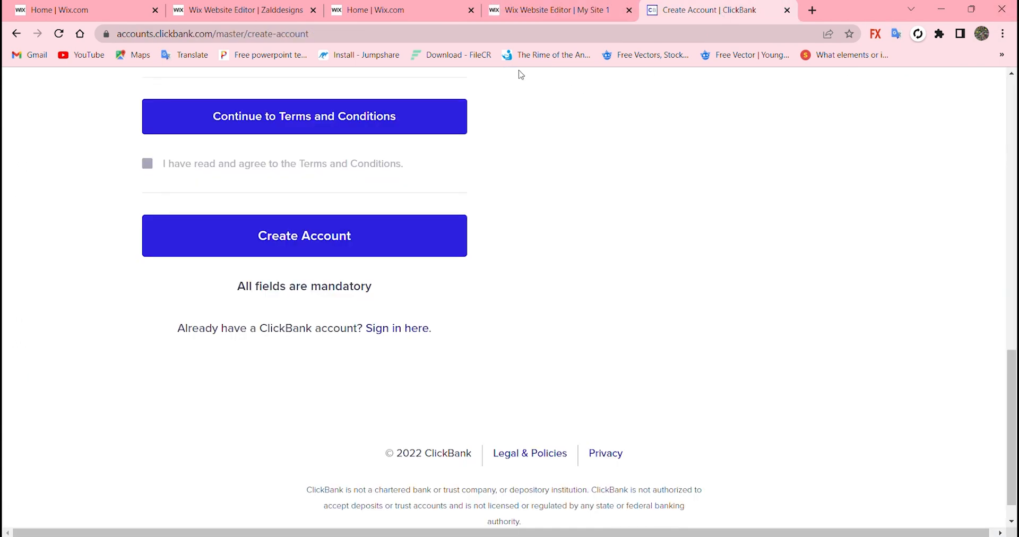
scroll(520, 75, up, 15)
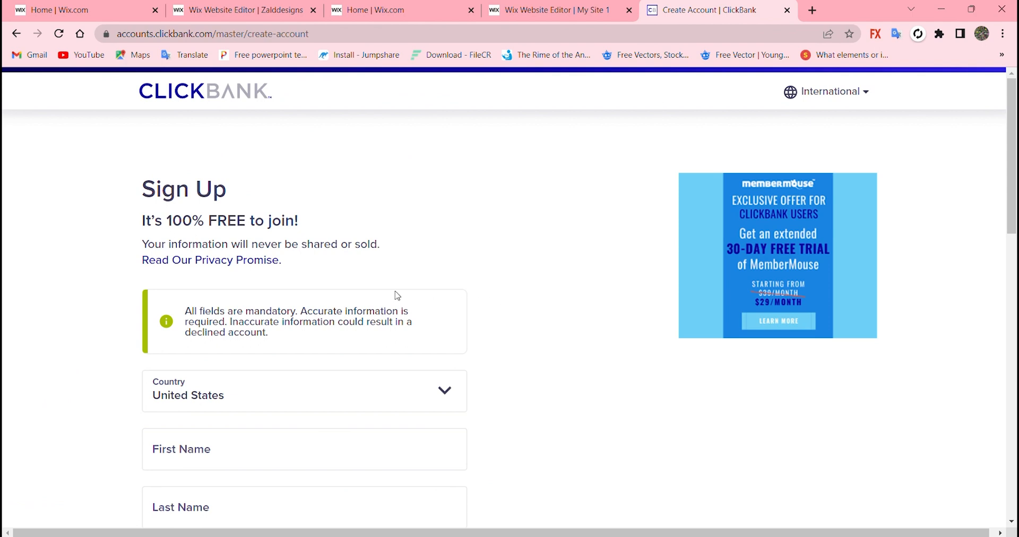
click(421, 387)
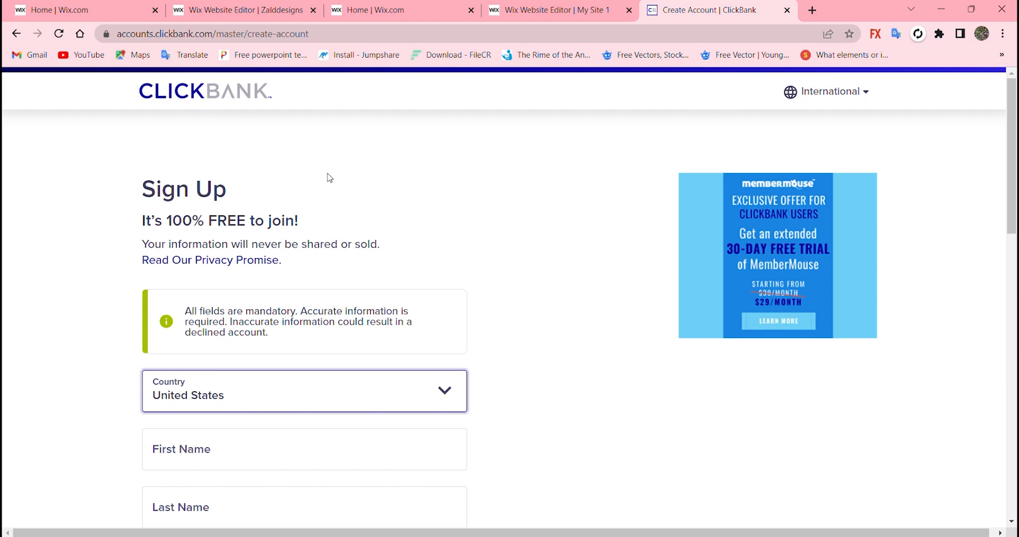
click(493, 334)
scroll(407, 380, down, 8)
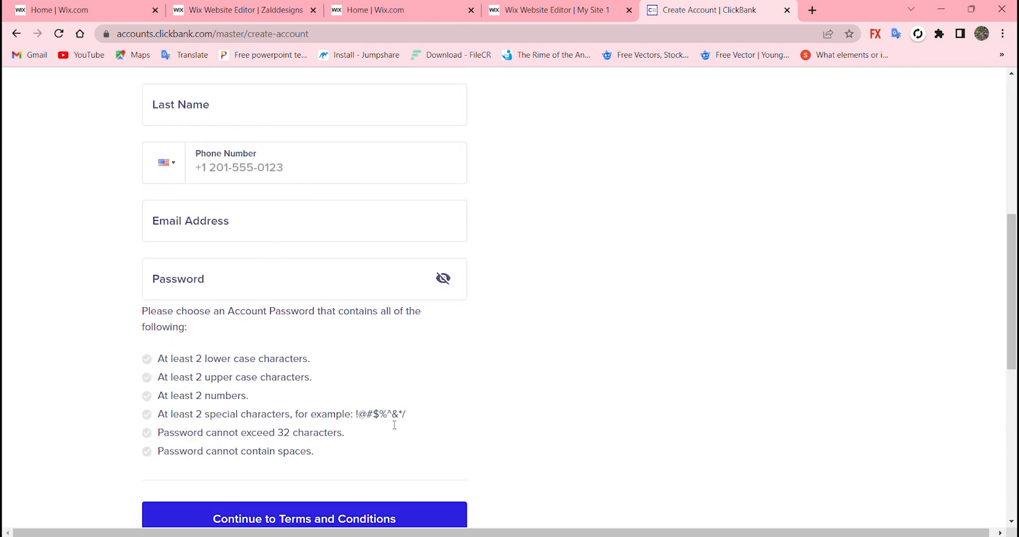
scroll(465, 391, down, 8)
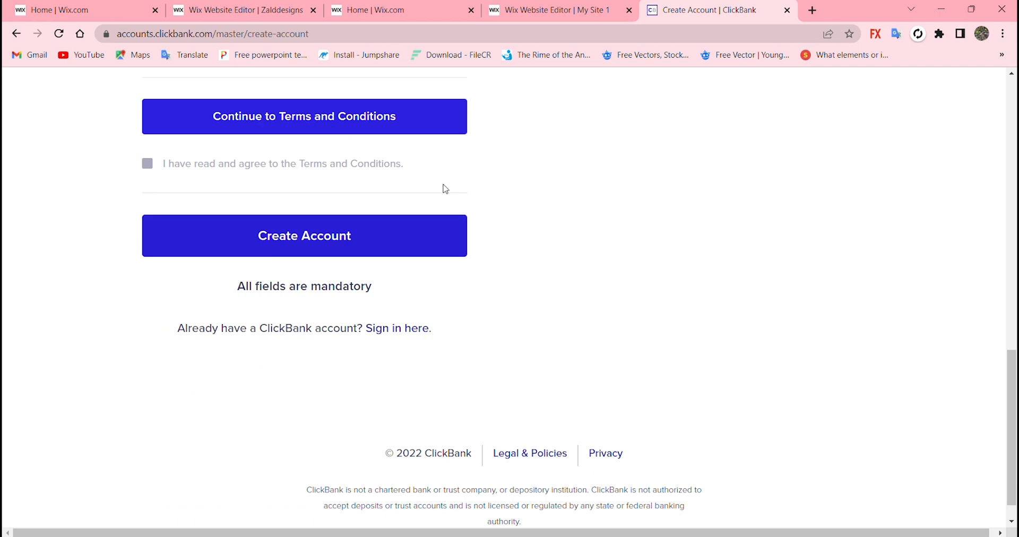
- Switch back to the Wix editor for My Site 1 and look over the empty clickbank page
click(554, 16)
scroll(467, 313, down, 3)
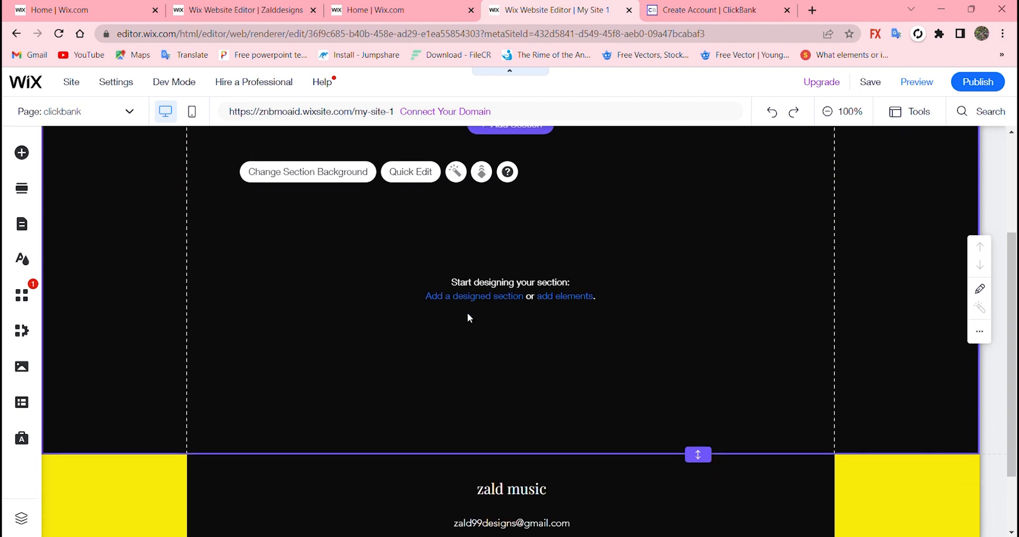
scroll(467, 313, down, 2)
scroll(467, 314, up, 5)
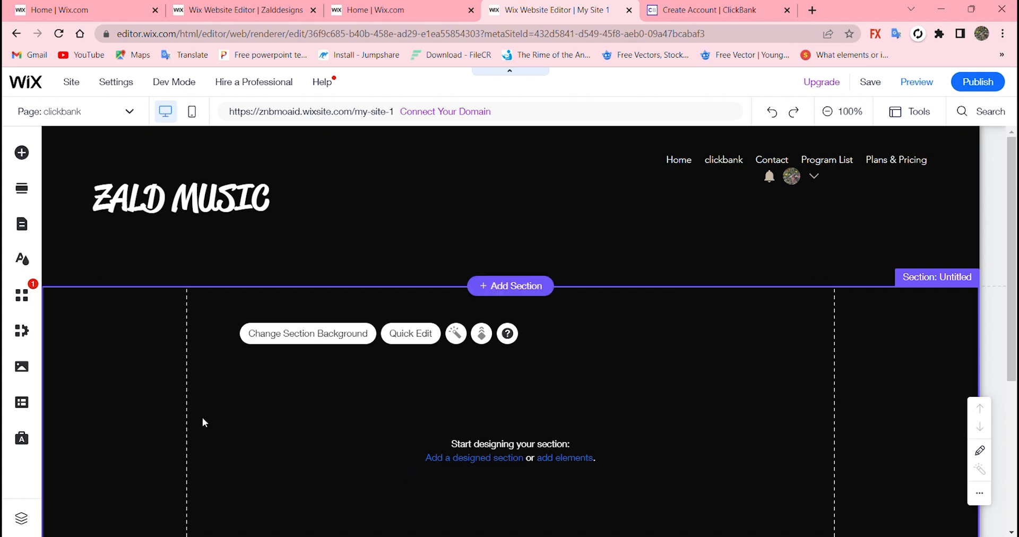
scroll(203, 423, down, 5)
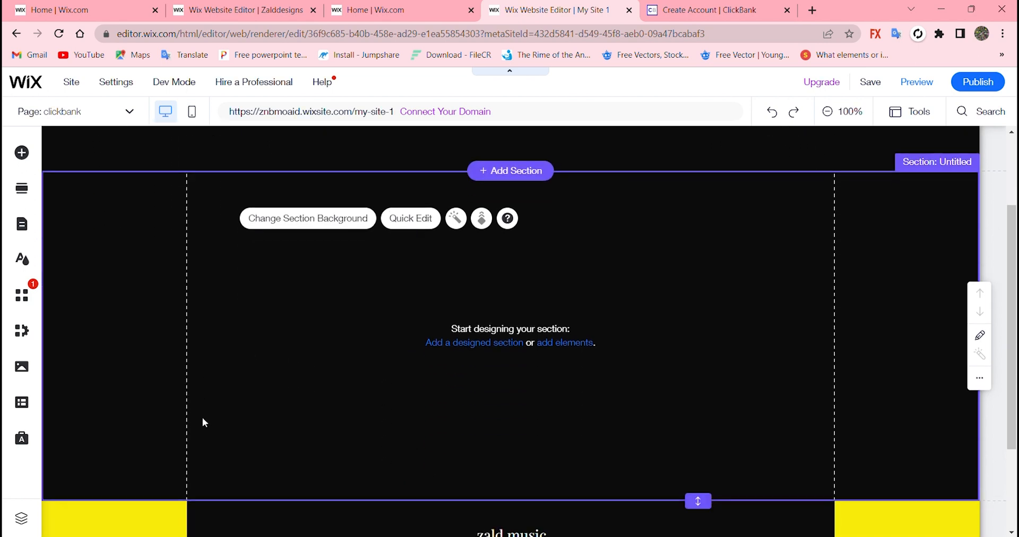
scroll(202, 422, up, 5)
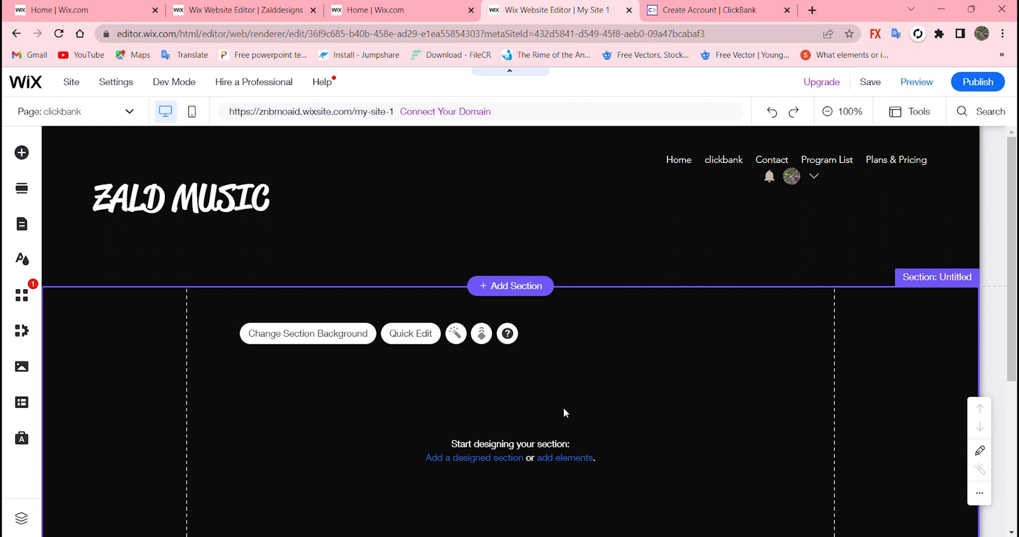
scroll(564, 412, down, 1)
scroll(565, 413, up, 1)
- Set the clickbank section's background to a new custom dark blue, #0E2773
click(316, 334)
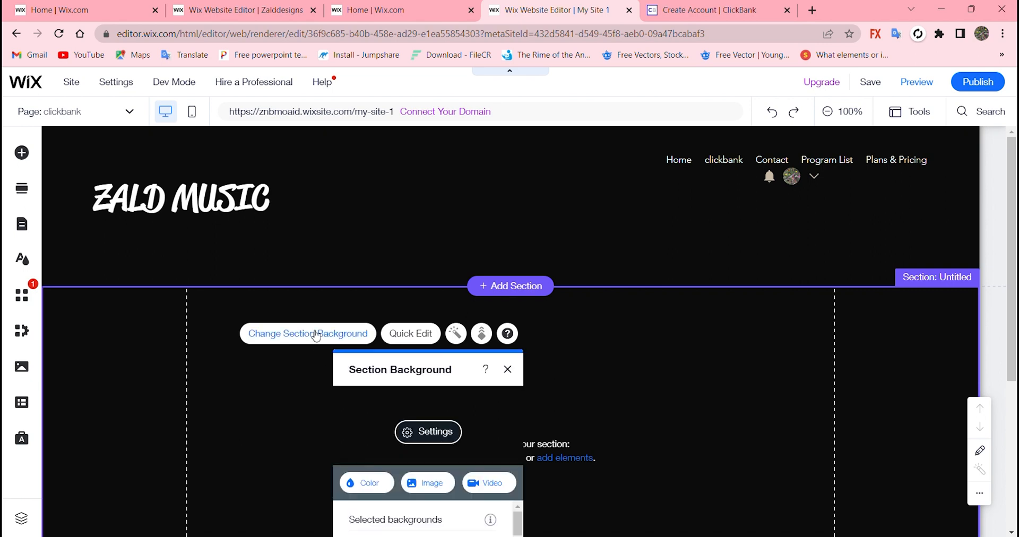
scroll(298, 438, down, 1)
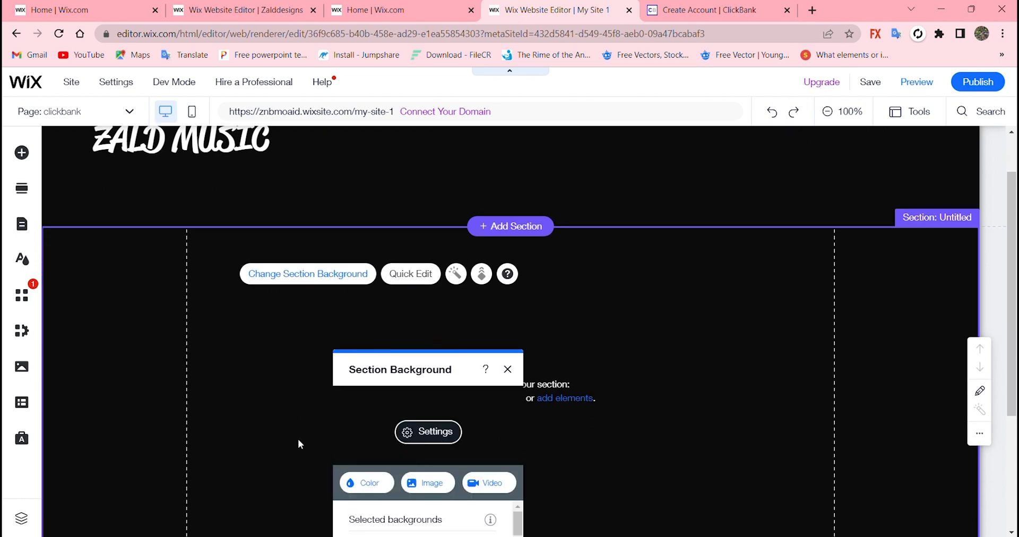
click(370, 491)
click(390, 491)
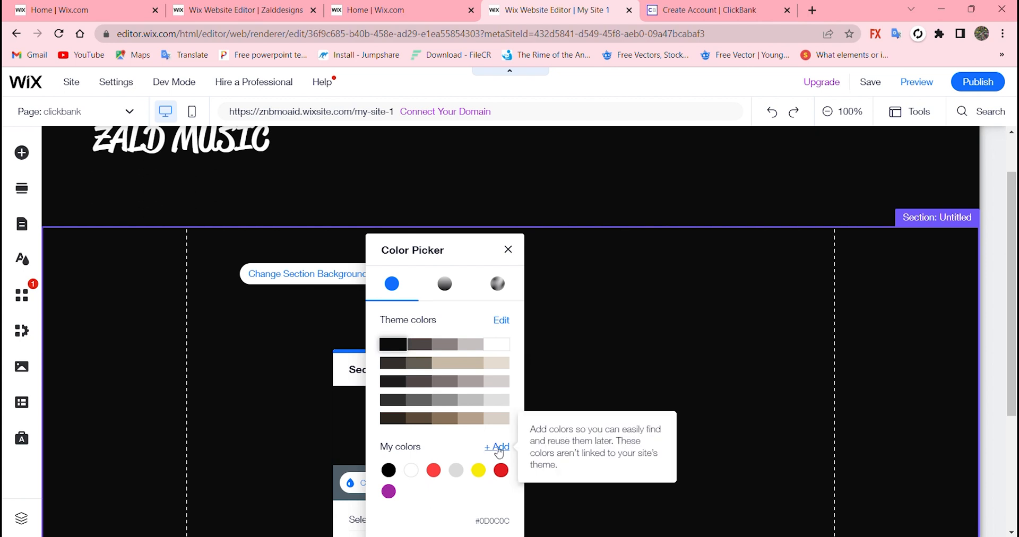
click(500, 452)
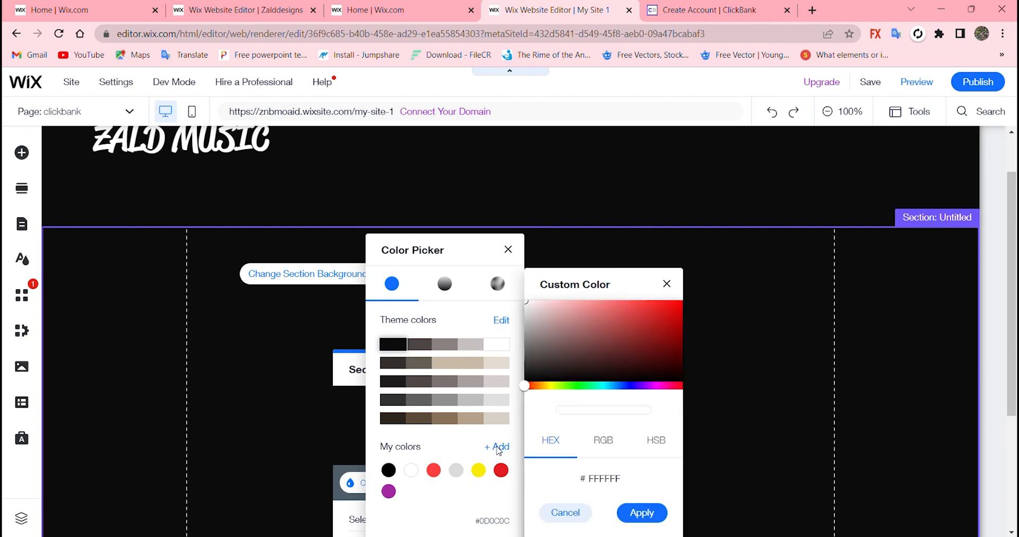
click(543, 386)
drag(543, 387, 626, 394)
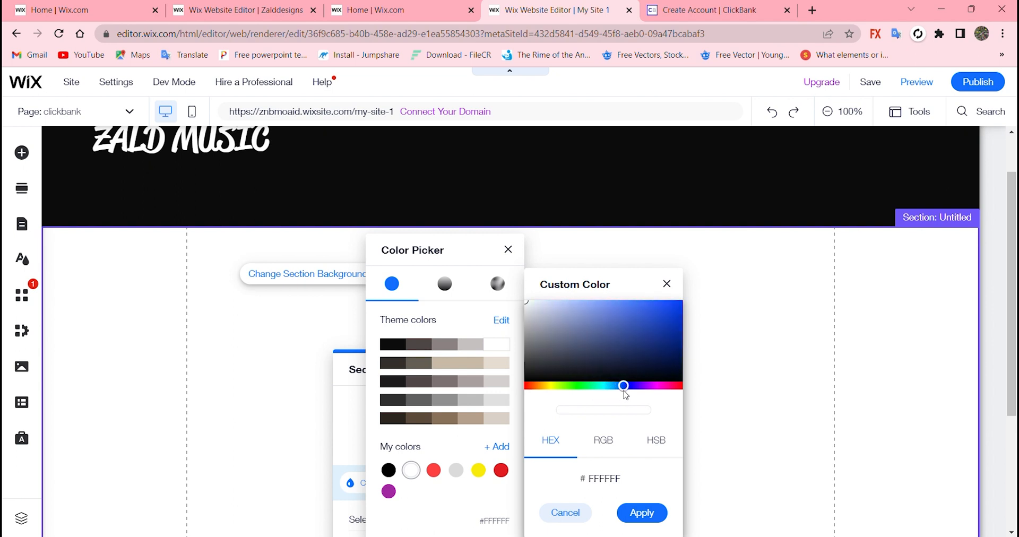
drag(628, 319, 635, 322)
click(654, 330)
click(657, 337)
click(664, 345)
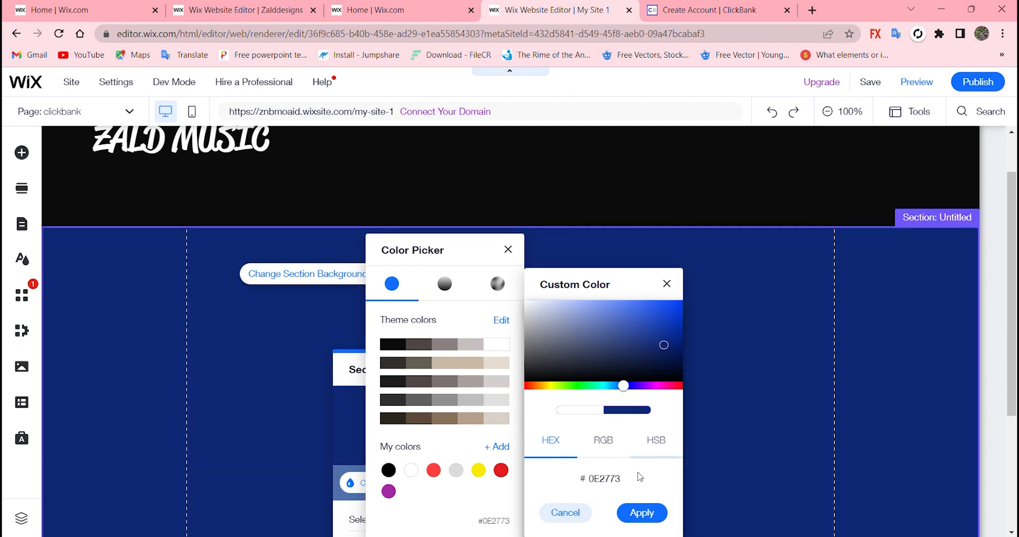
click(642, 514)
click(613, 389)
- Set the background of the header strip behind ZALD MUSIC to the stock video of a mountain sunset
double_click(552, 152)
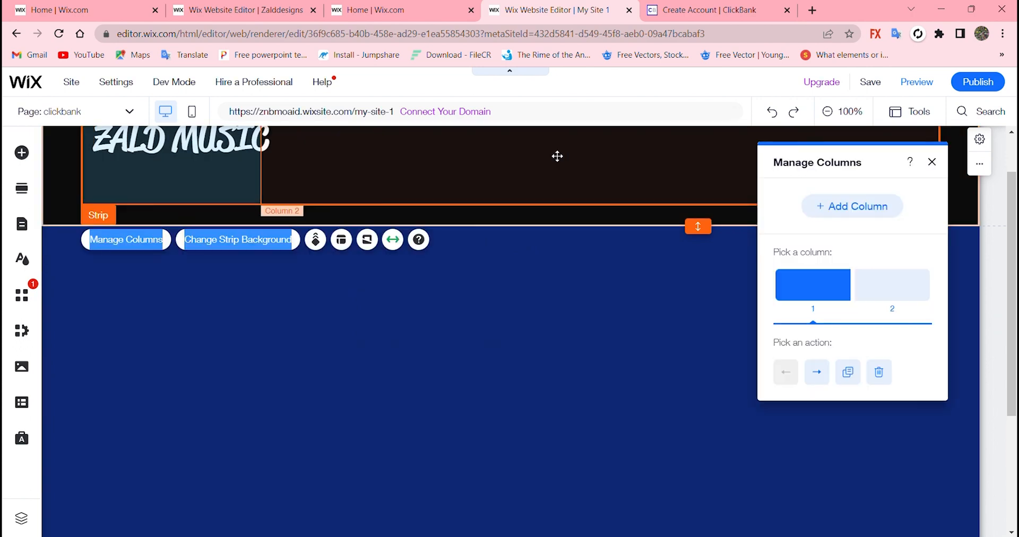
click(252, 247)
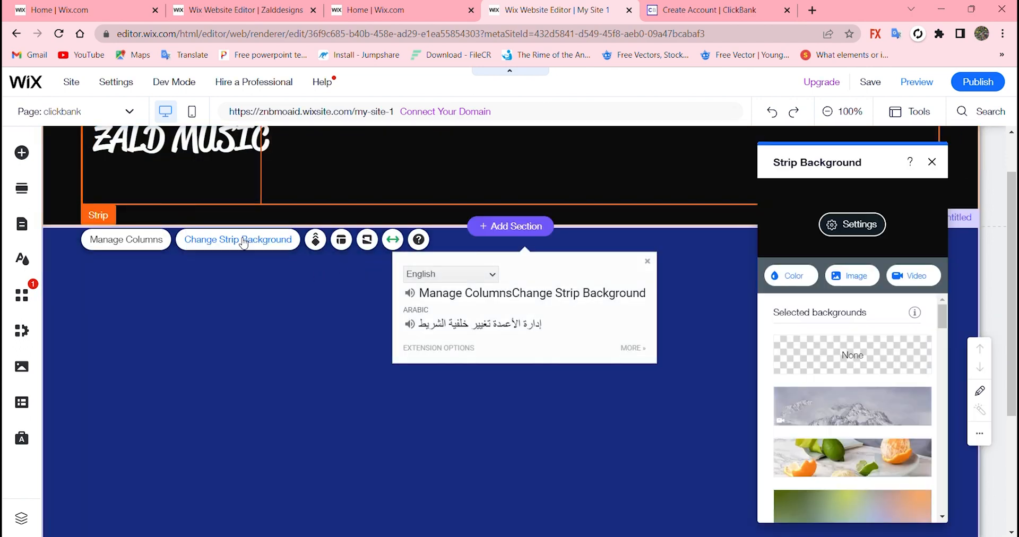
click(856, 467)
scroll(807, 503, down, 4)
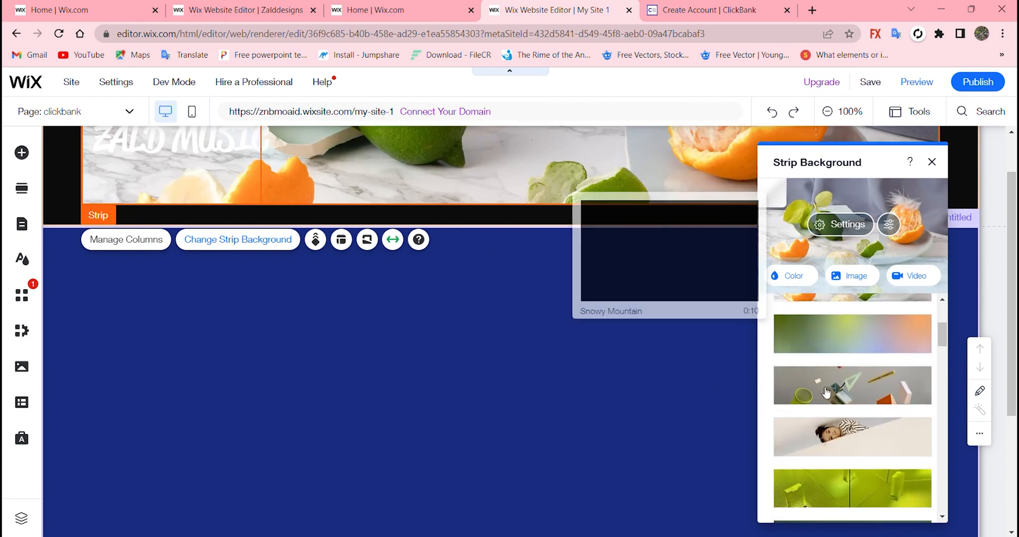
scroll(807, 503, down, 5)
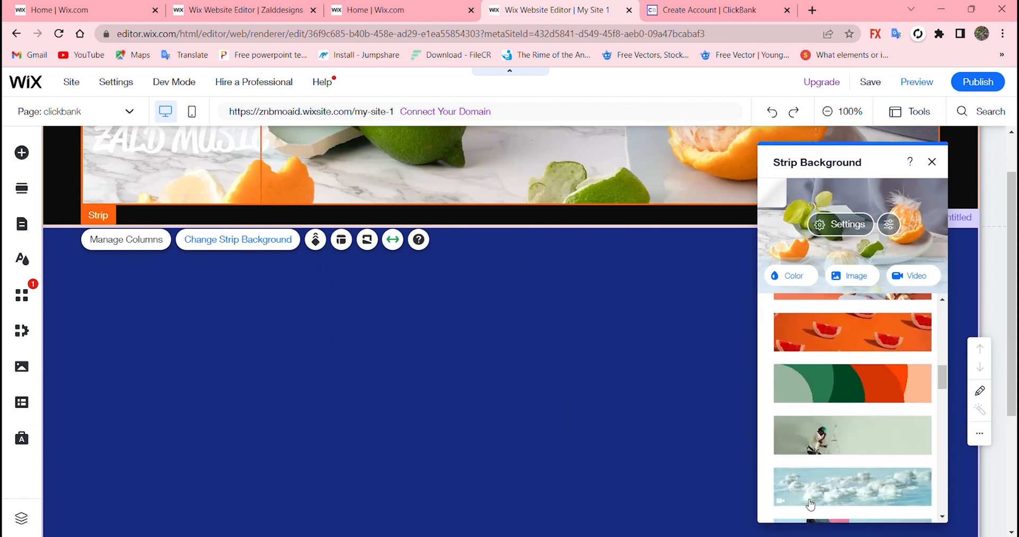
scroll(810, 435, down, 6)
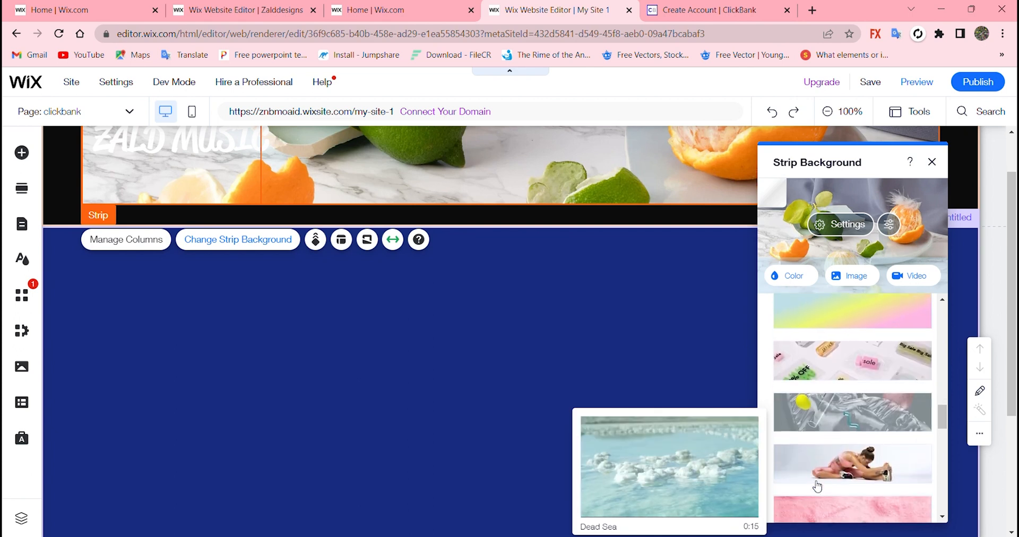
scroll(798, 408, down, 4)
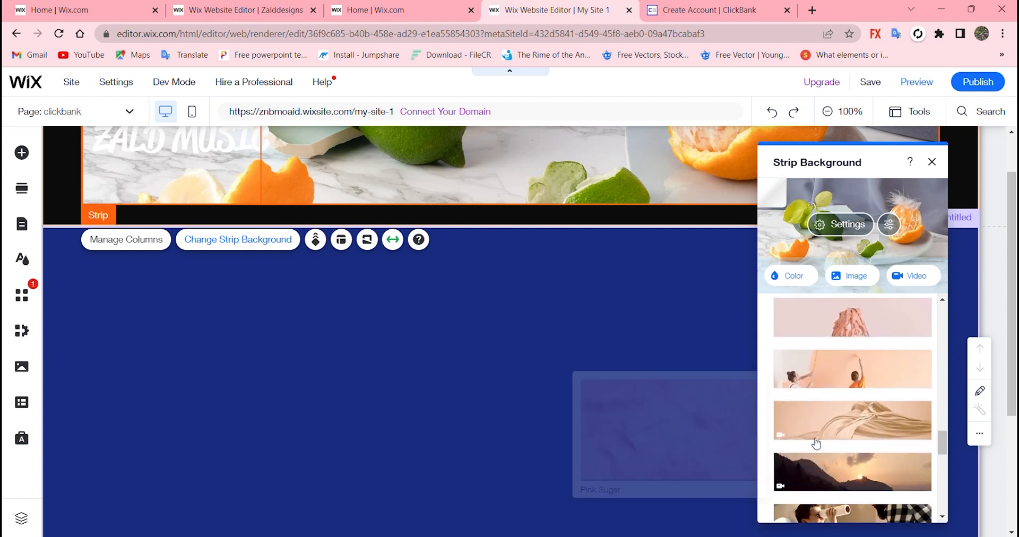
click(813, 462)
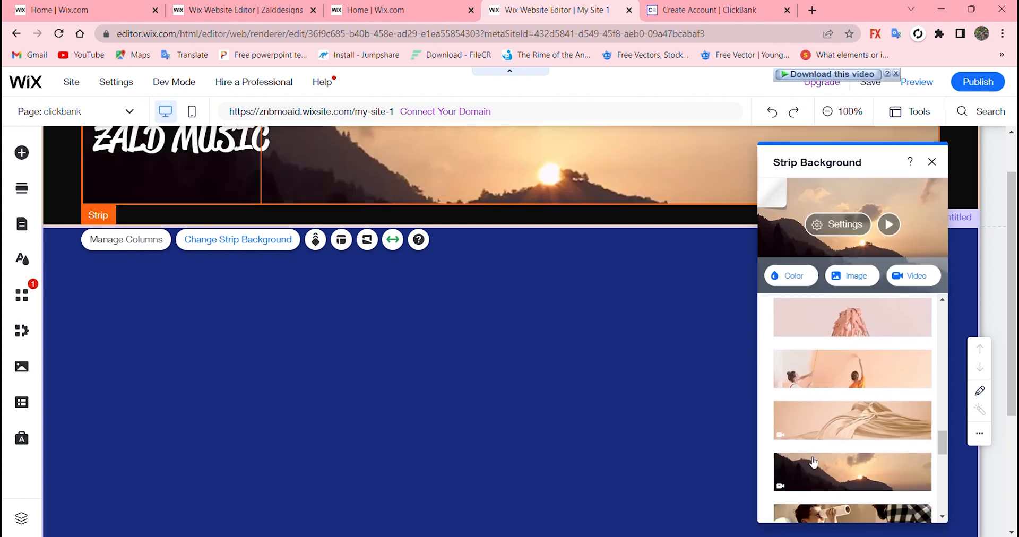
click(597, 295)
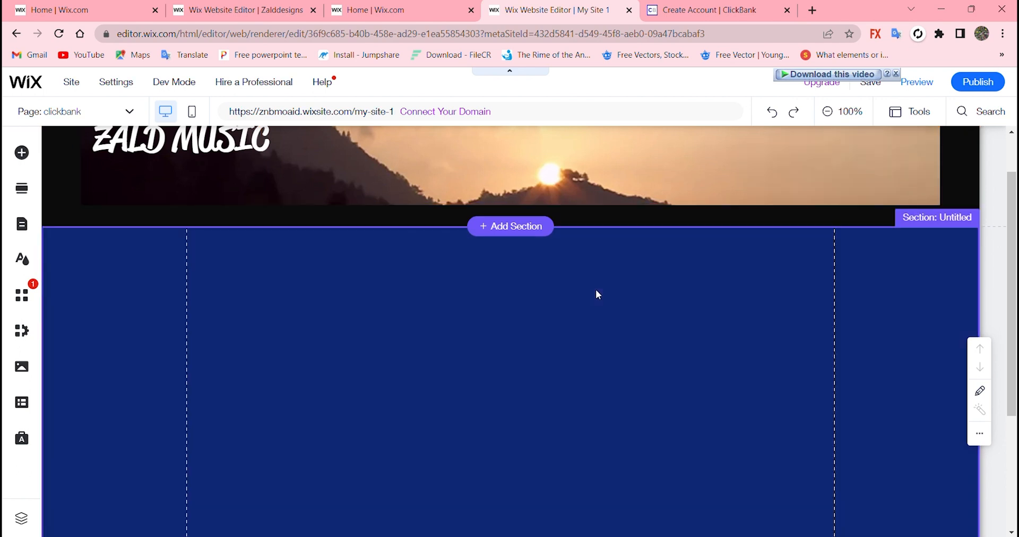
scroll(596, 293, up, 3)
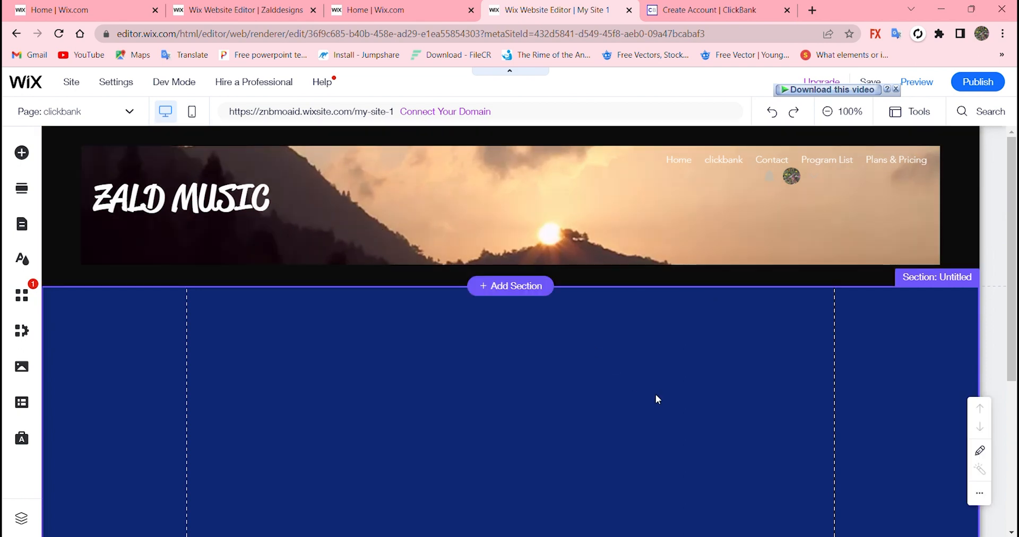
scroll(533, 346, down, 2)
scroll(533, 346, up, 1)
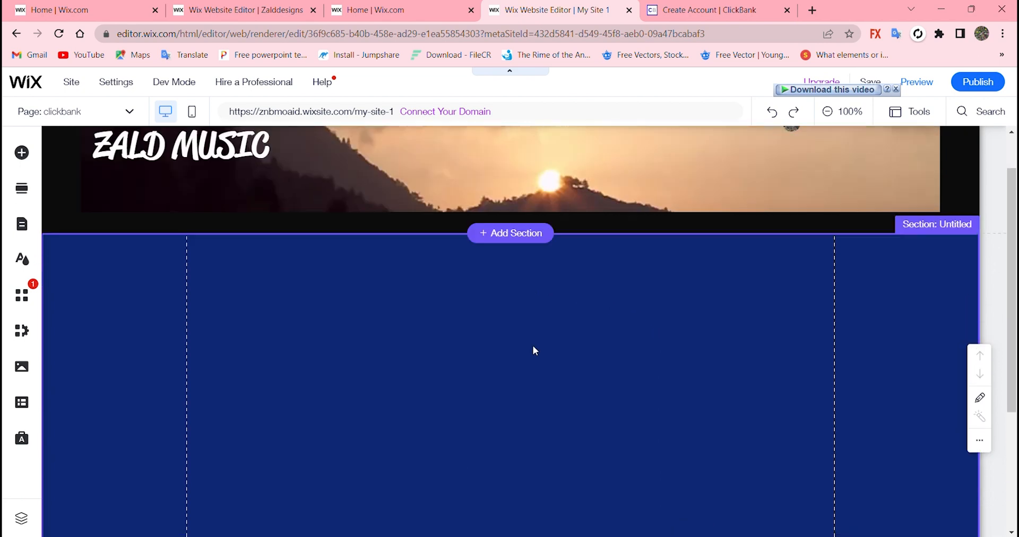
scroll(533, 345, up, 1)
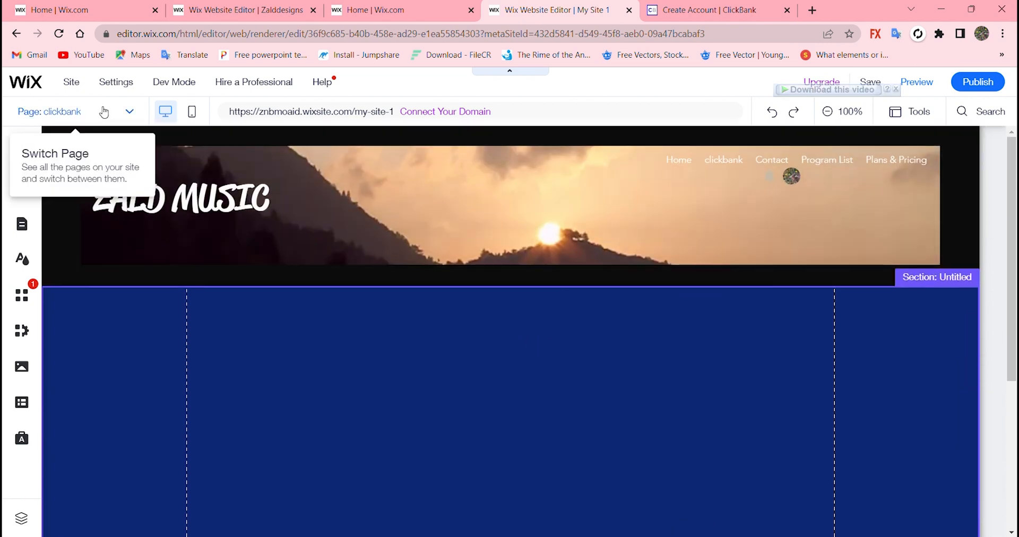
click(104, 112)
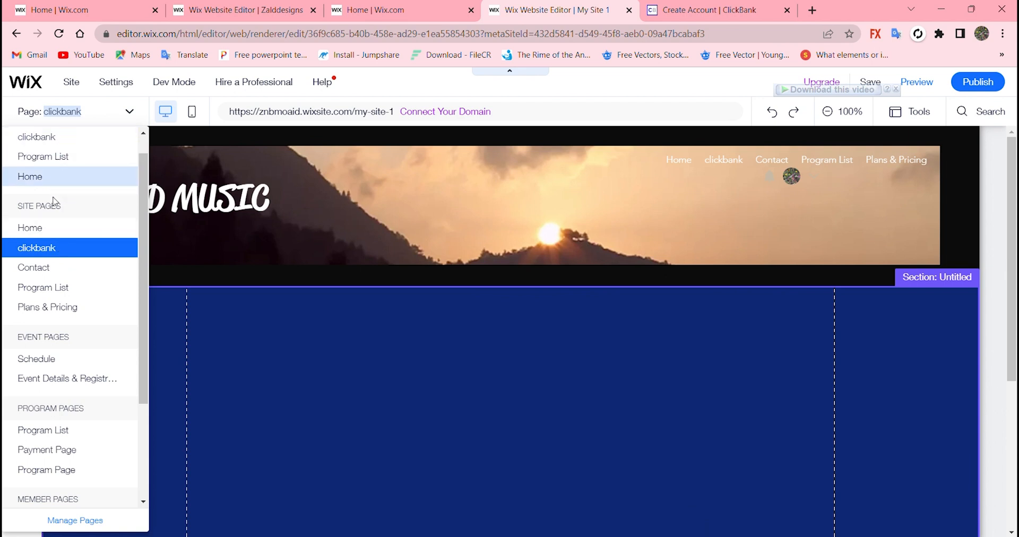
click(432, 328)
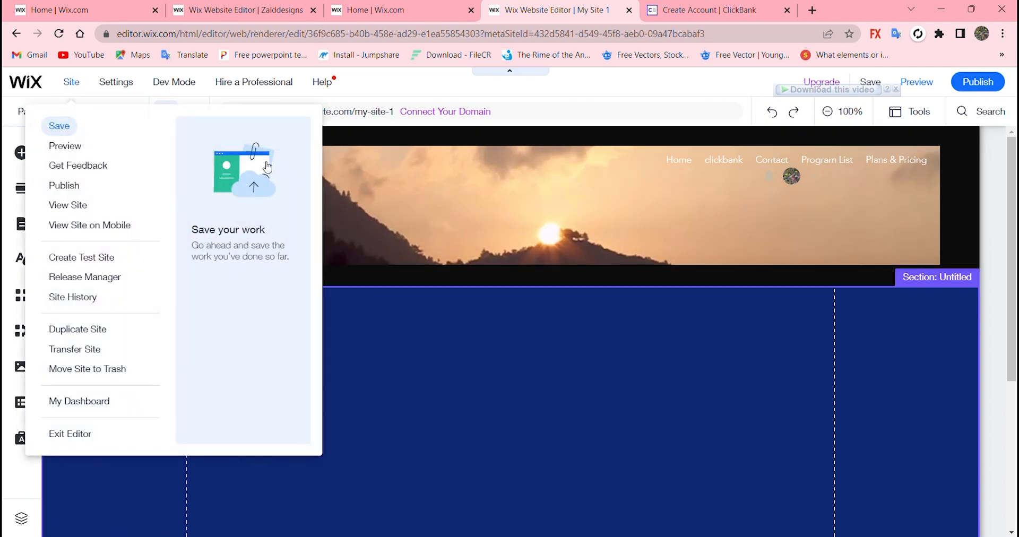
click(523, 349)
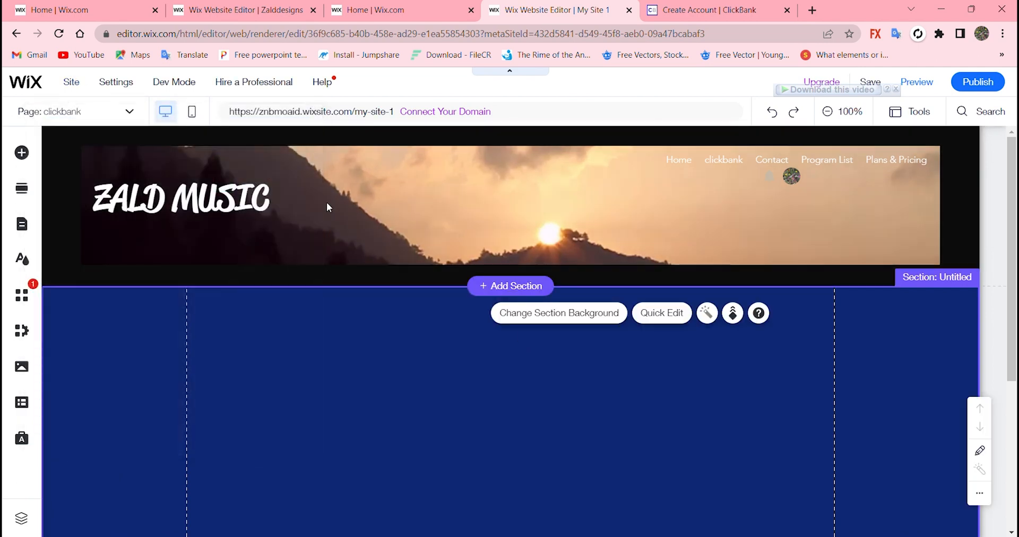
- Add the first themed button to the clickbank page's blue section and change its text to "website"
click(22, 154)
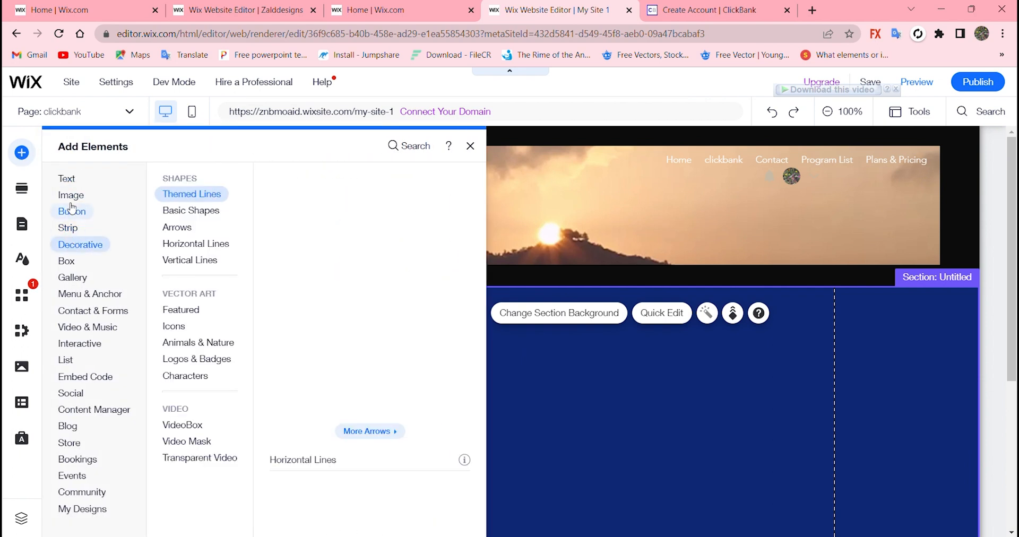
mouse_move(72, 211)
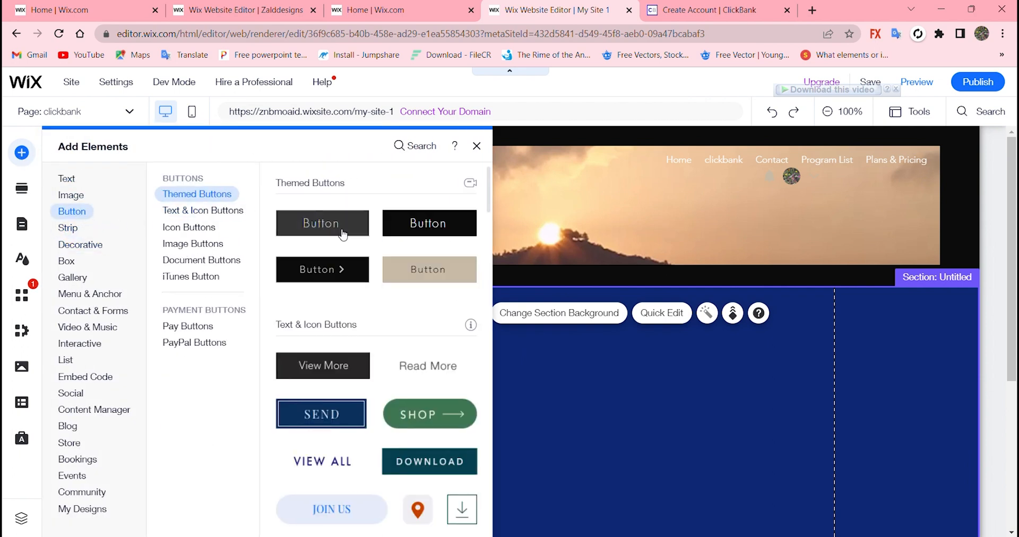
click(357, 223)
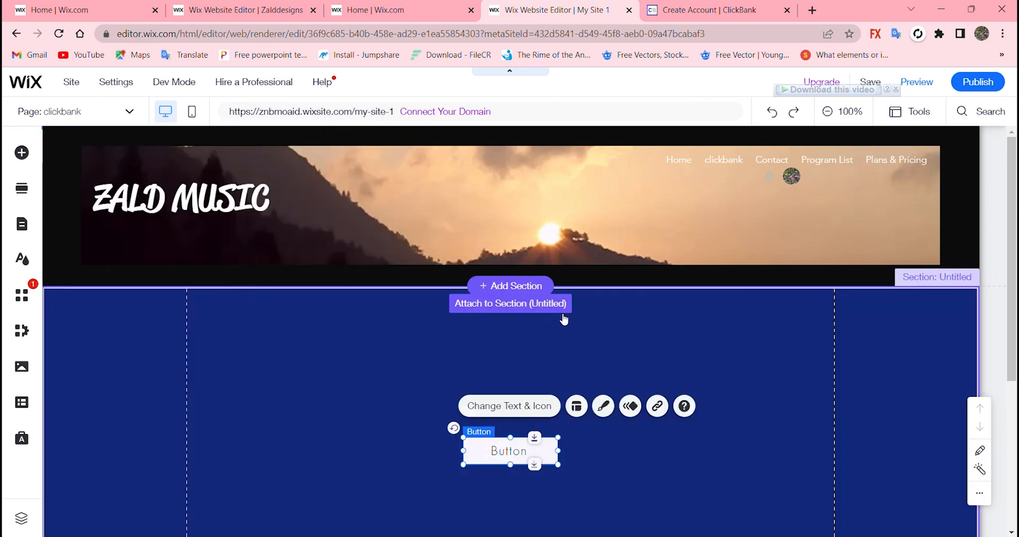
double_click(514, 455)
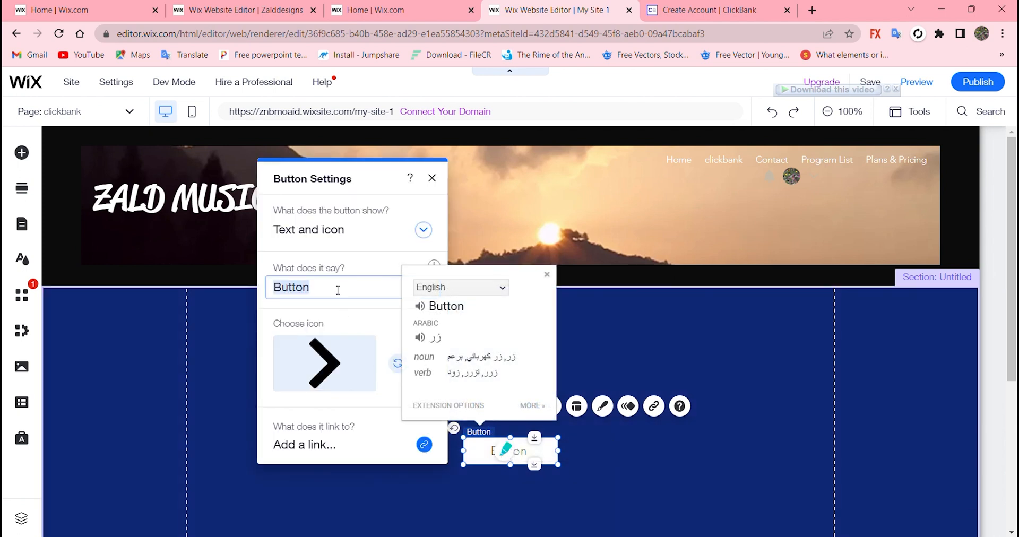
text(websit)
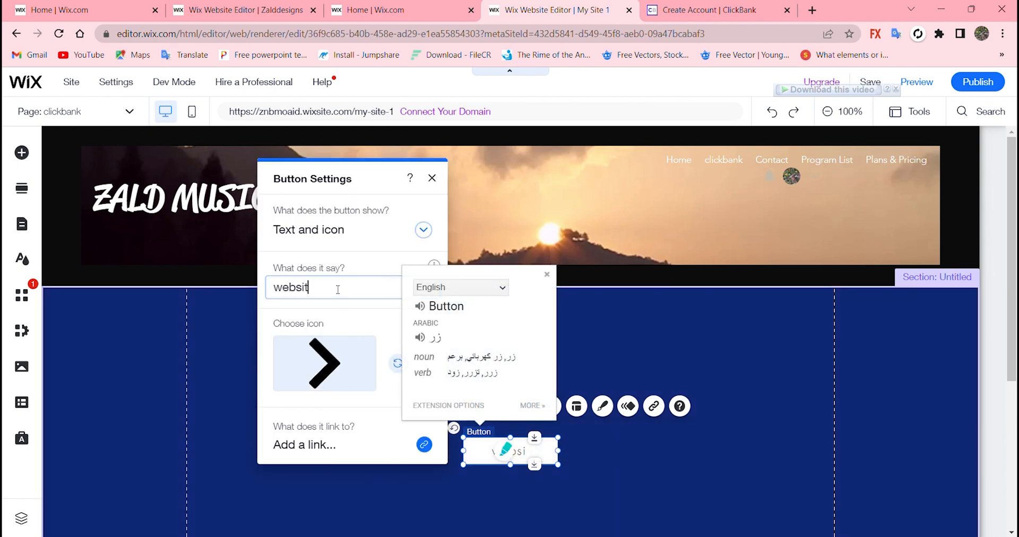
- Link the website button to the copied manage.wix.com web address, opening in a new window, and move the button higher in the section
click(361, 450)
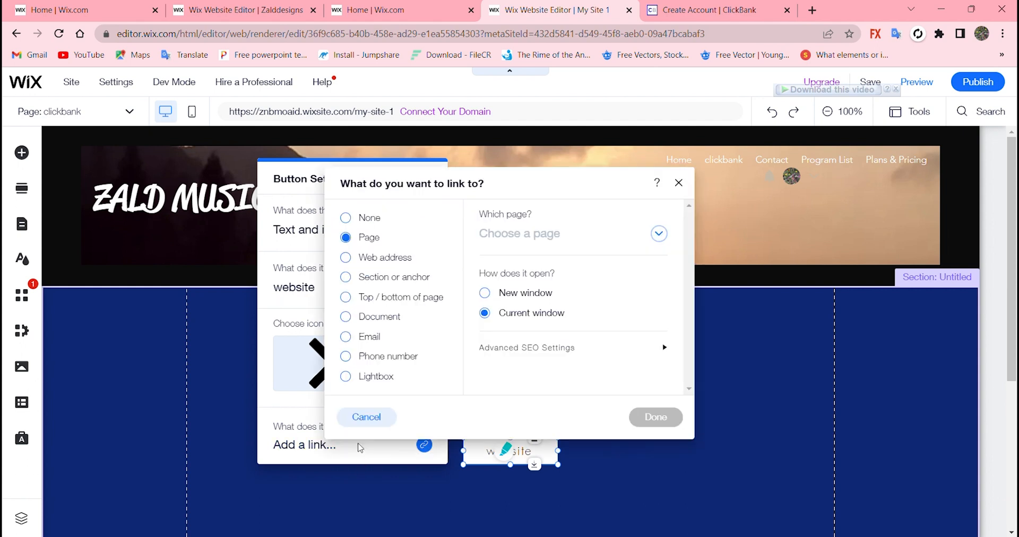
click(370, 258)
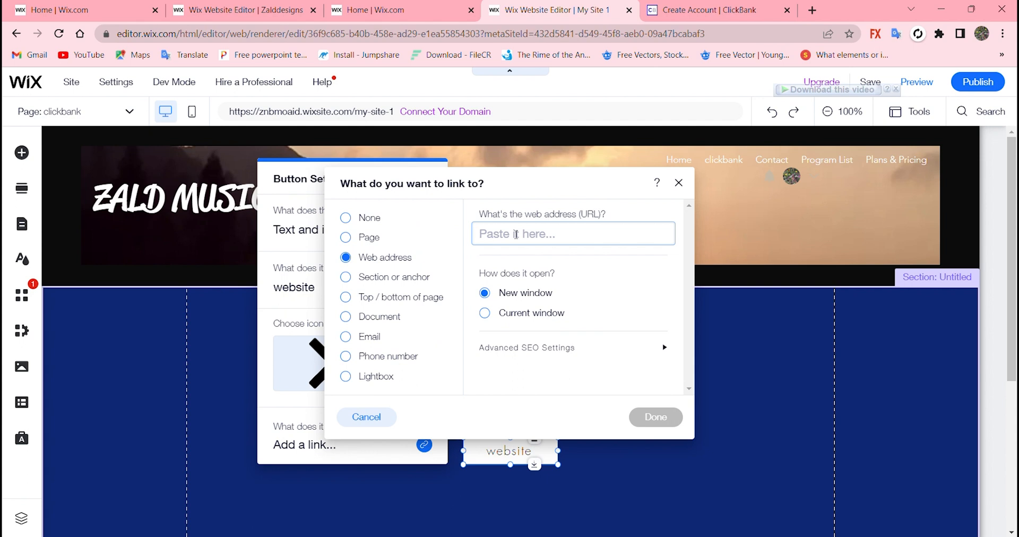
key(ctrl+v)
click(656, 417)
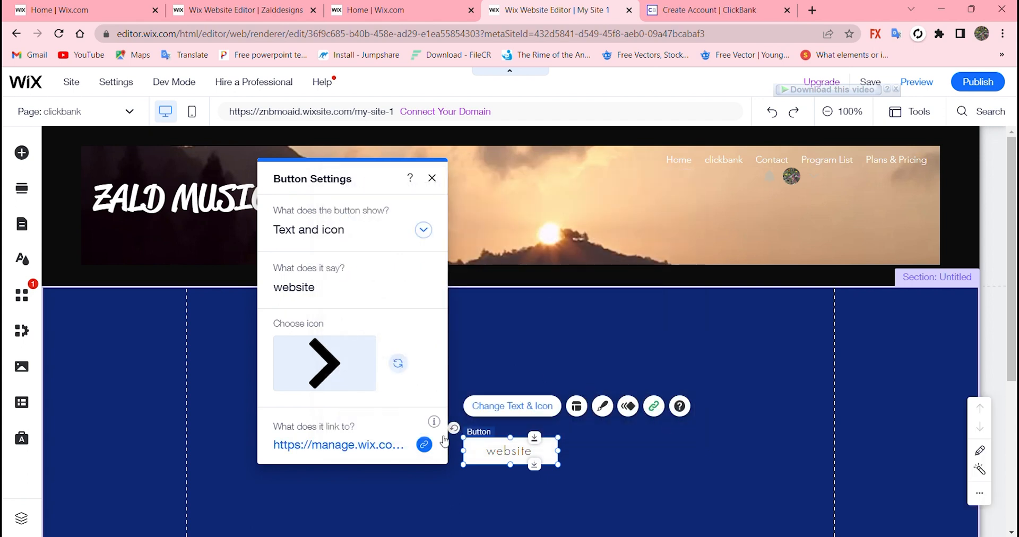
click(747, 336)
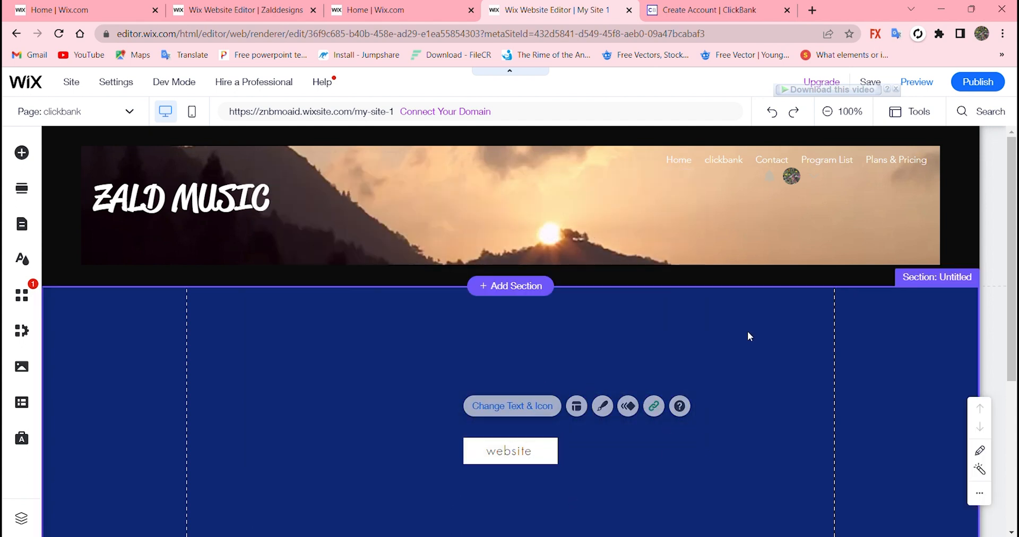
drag(491, 461, 490, 376)
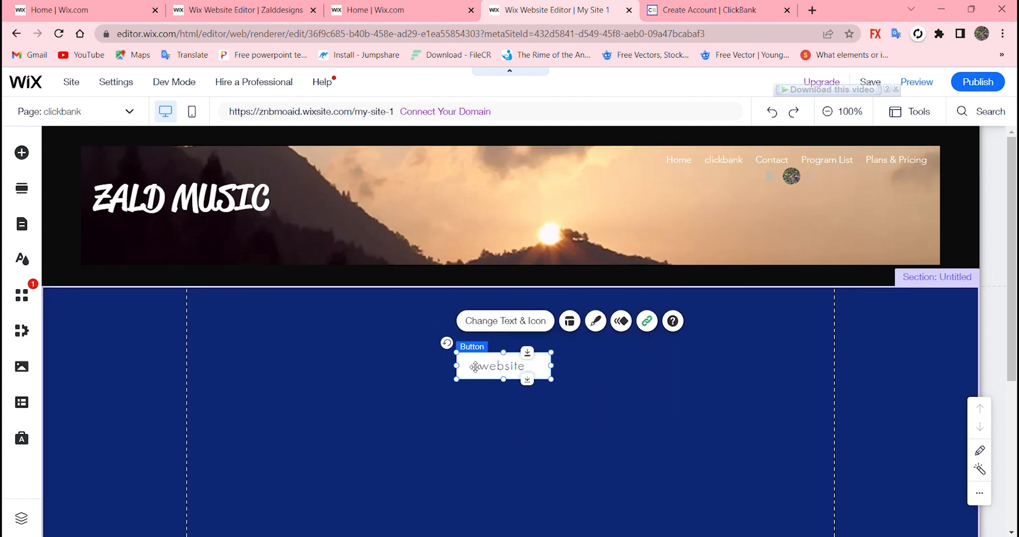
- Preview the site, test the website button's link, and close the dashboard page it opens
mouse_move(84, 90)
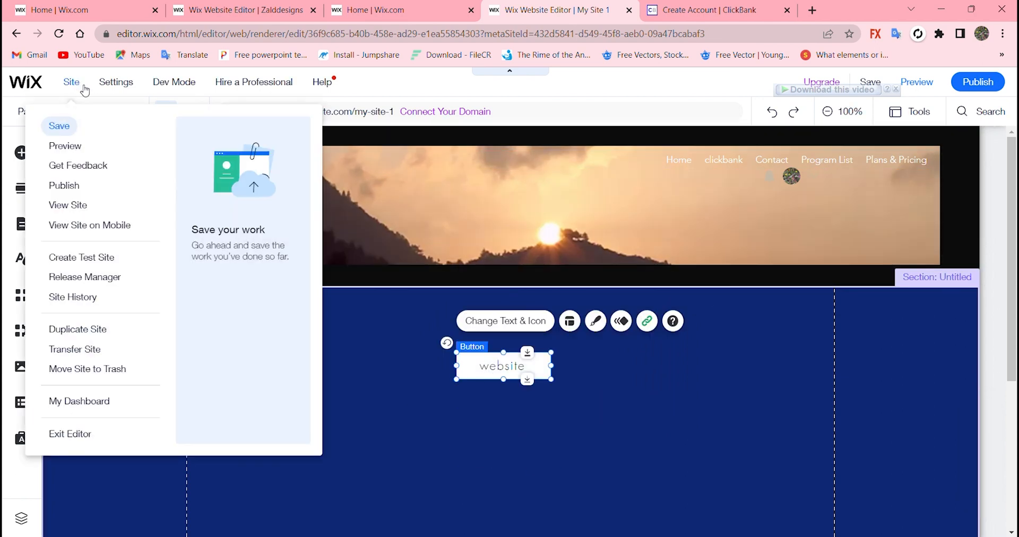
click(78, 144)
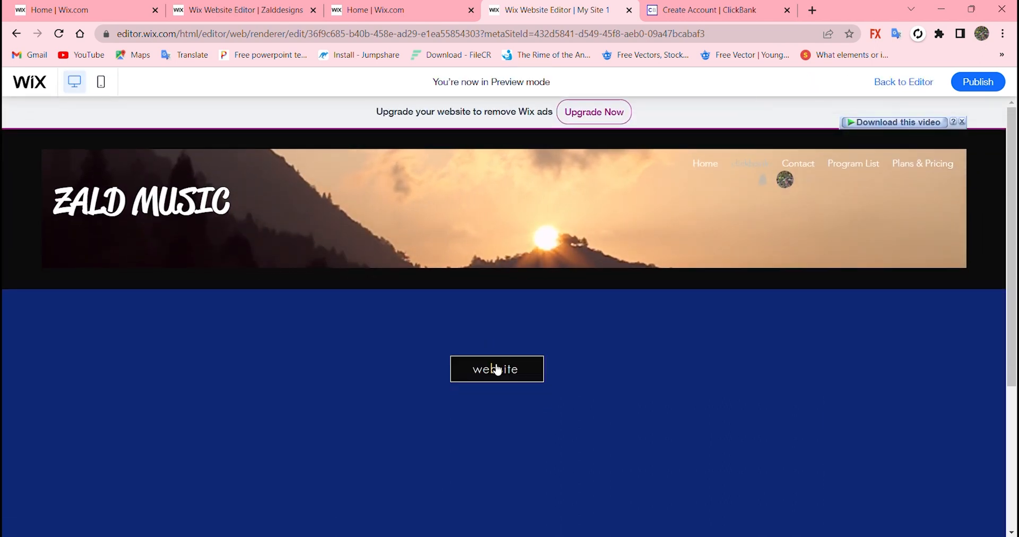
click(497, 370)
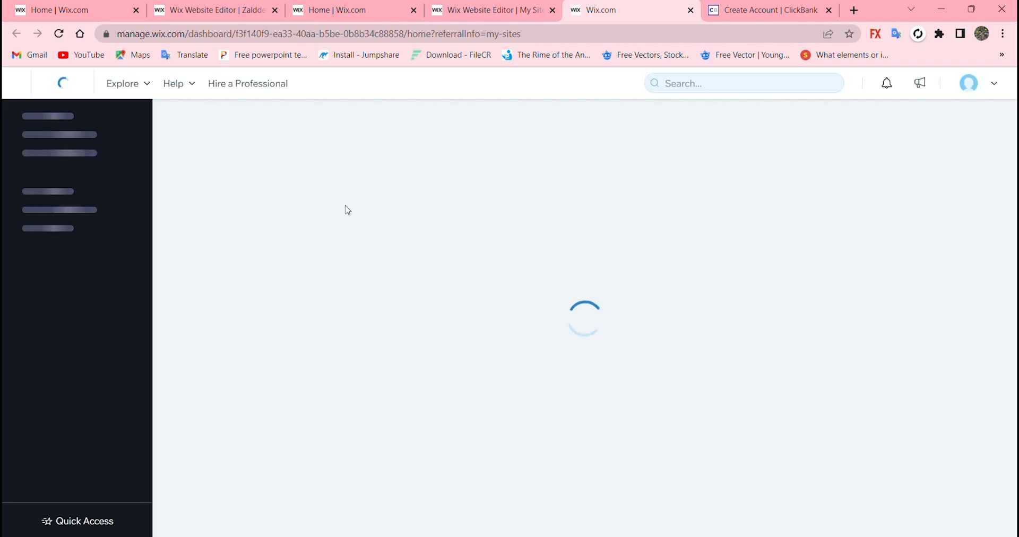
scroll(430, 306, down, 1)
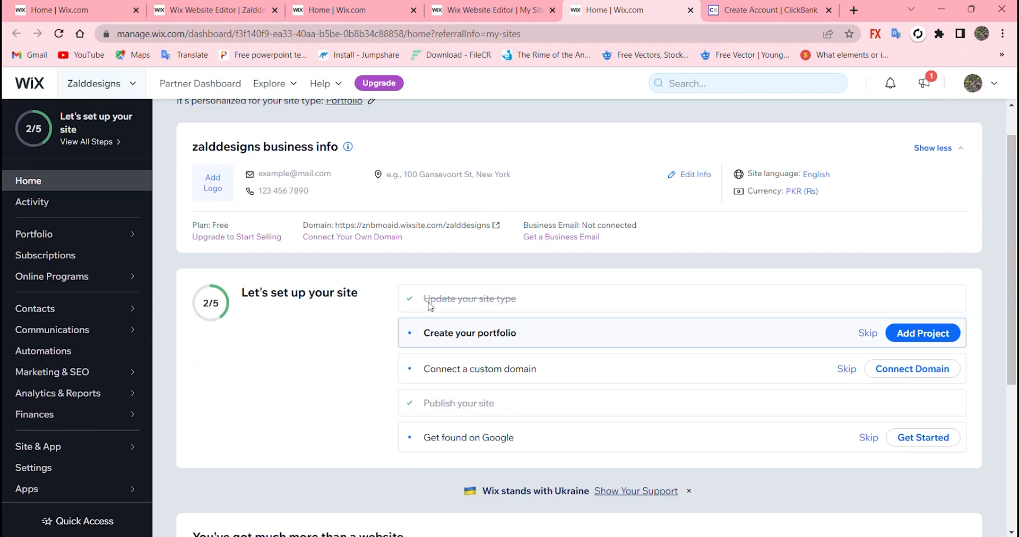
scroll(429, 306, up, 1)
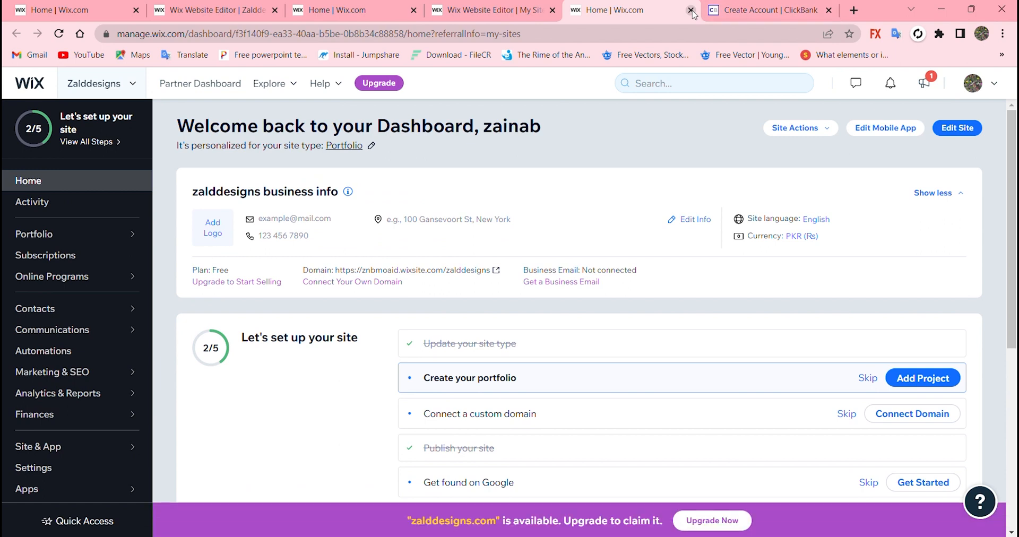
click(690, 11)
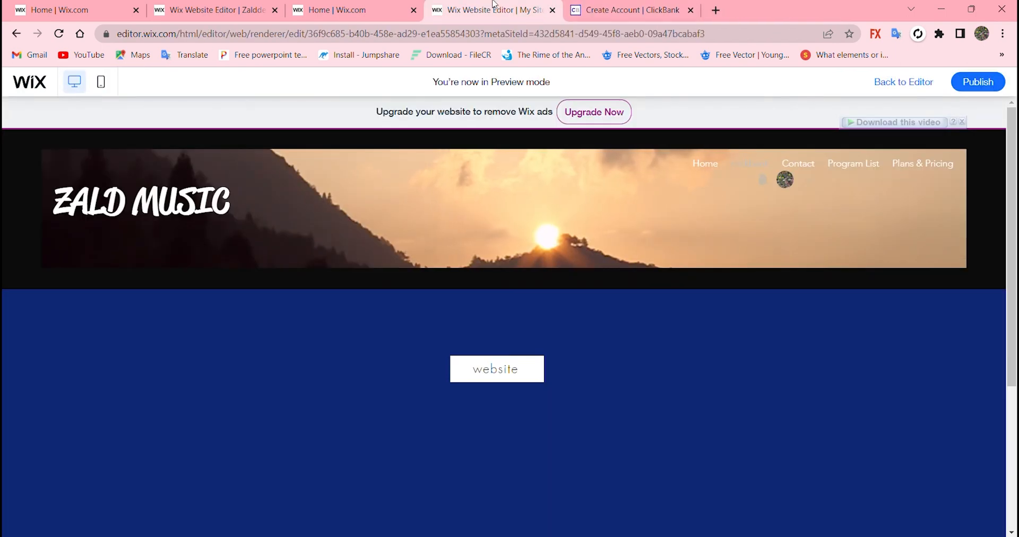
- Look over the previewed clickbank page down to its footer and return to editing
click(375, 5)
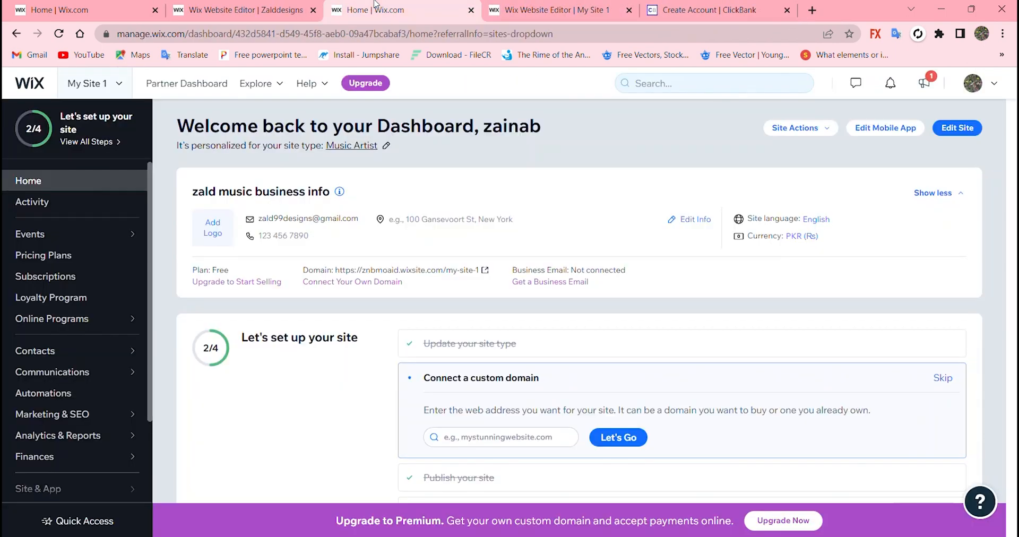
click(531, 9)
scroll(448, 308, down, 5)
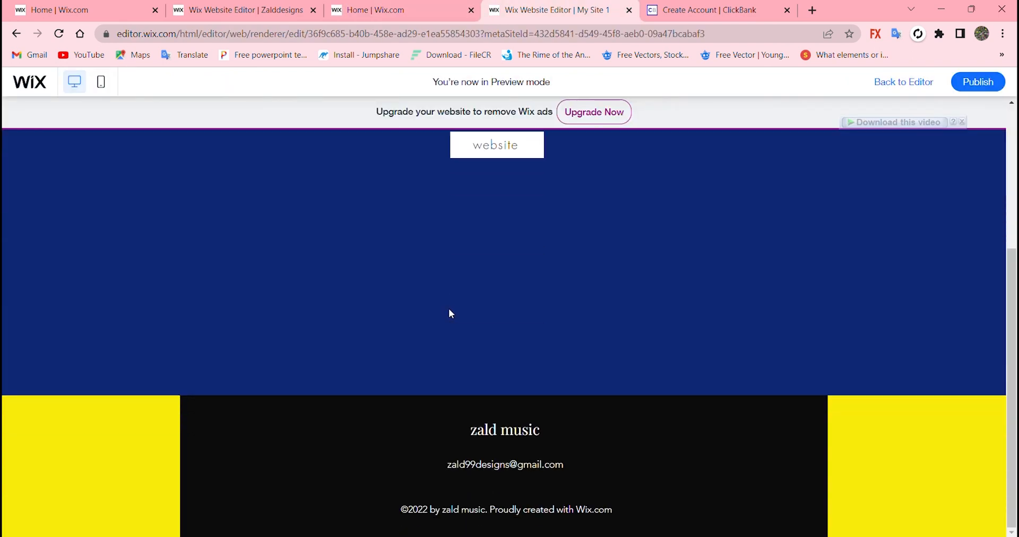
scroll(448, 314, up, 4)
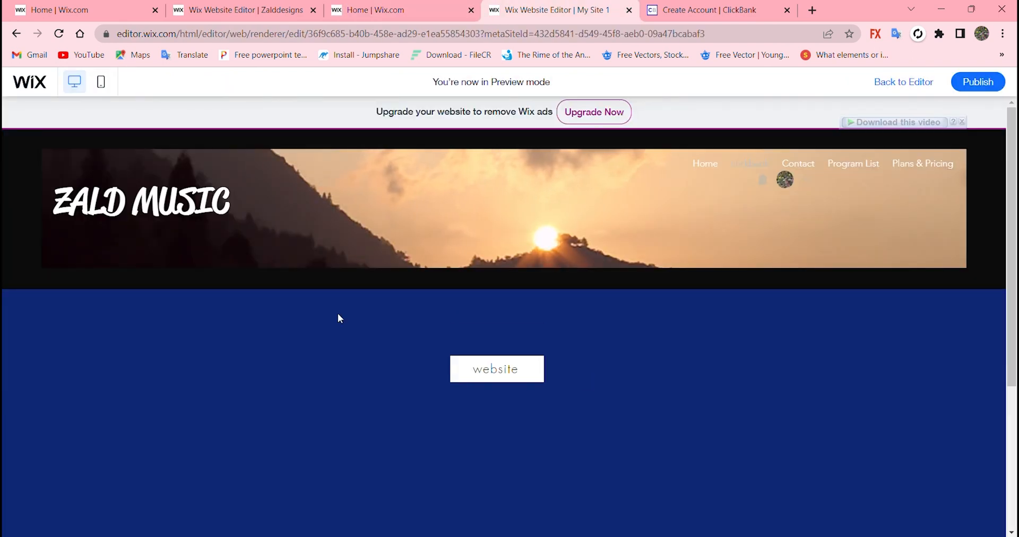
click(17, 33)
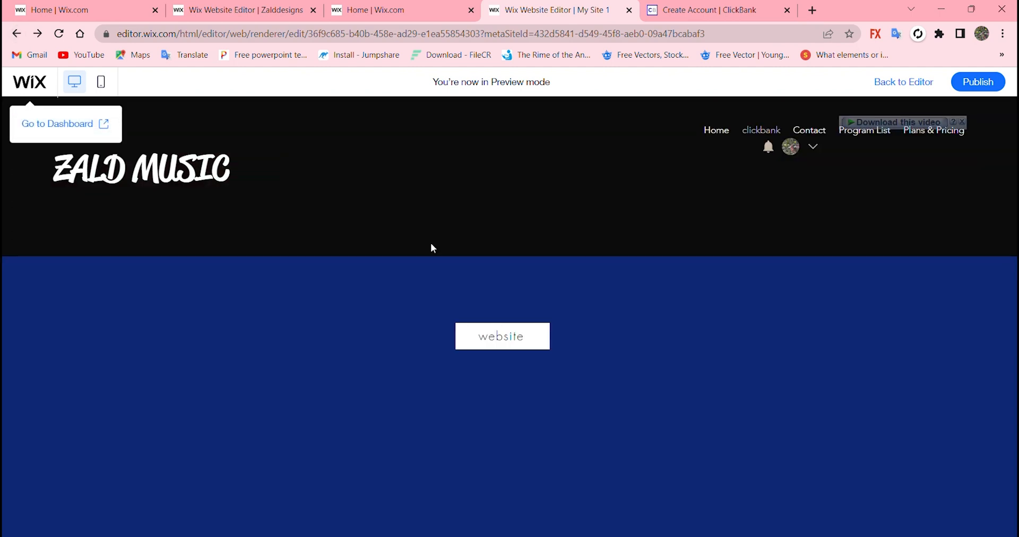
click(501, 441)
scroll(499, 435, down, 3)
scroll(499, 435, up, 1)
scroll(501, 441, down, 2)
scroll(501, 441, up, 3)
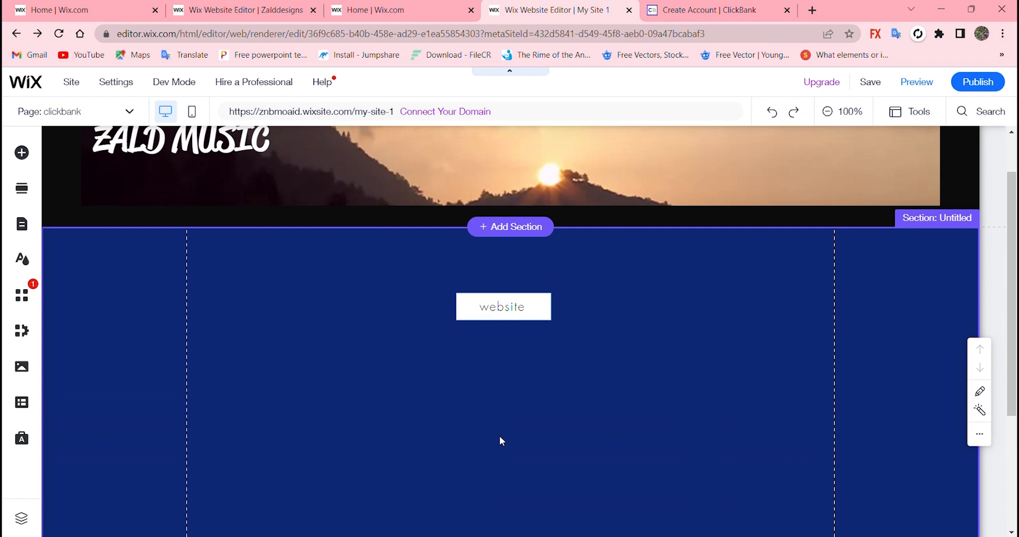
- Open the design options for the clickbank page's footer and browse the preset footer designs down to the blue and pink ones
scroll(392, 414, down, 2)
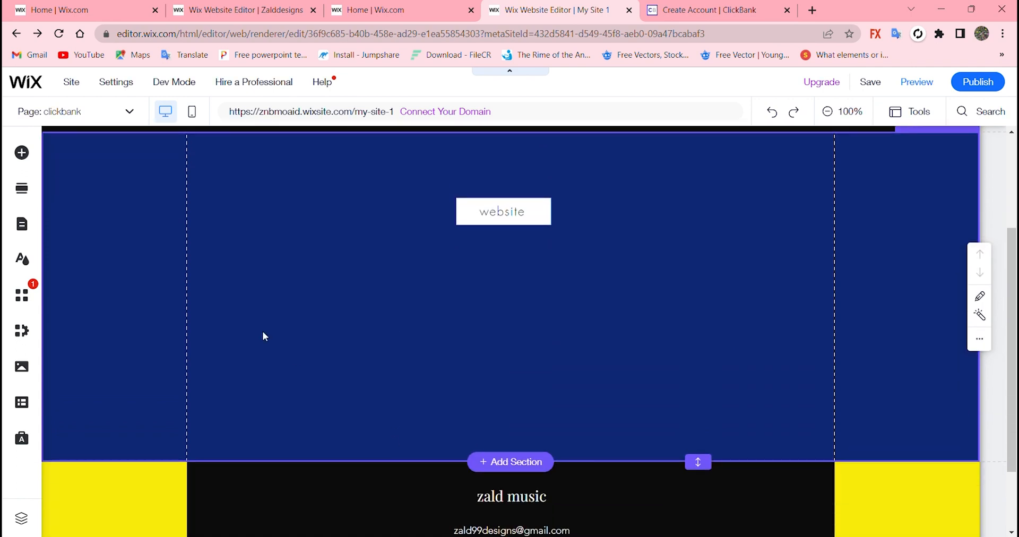
scroll(248, 257, up, 2)
scroll(247, 257, down, 3)
double_click(318, 463)
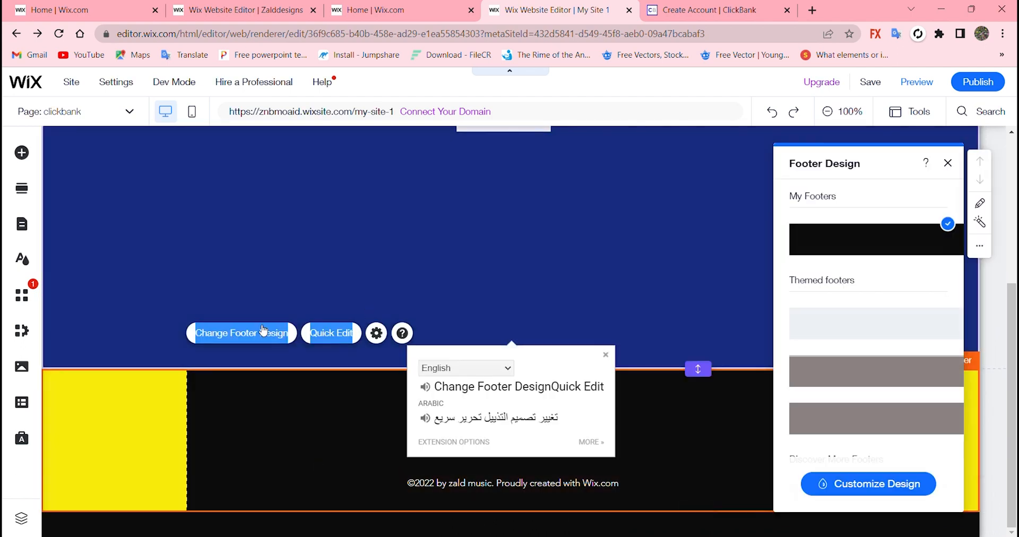
click(264, 330)
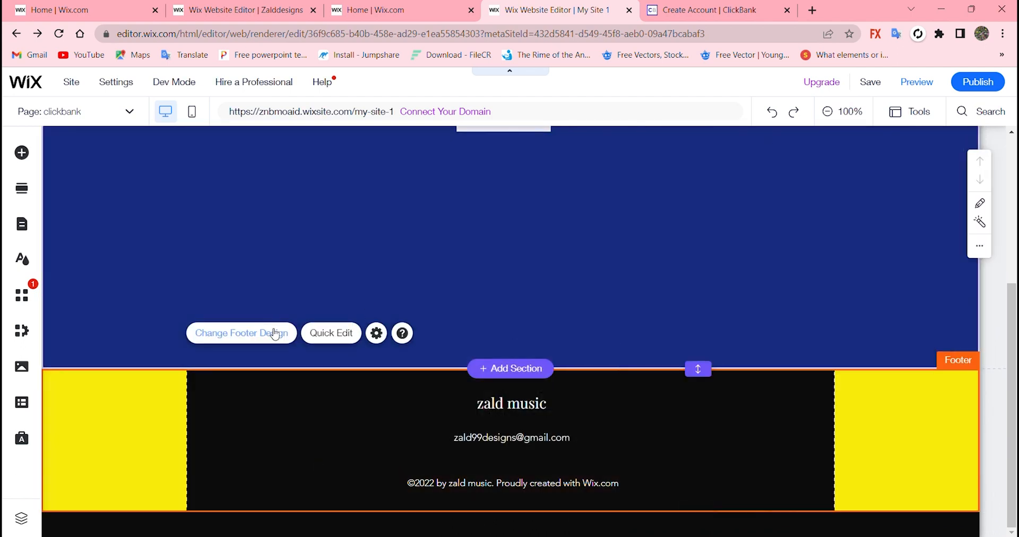
click(275, 335)
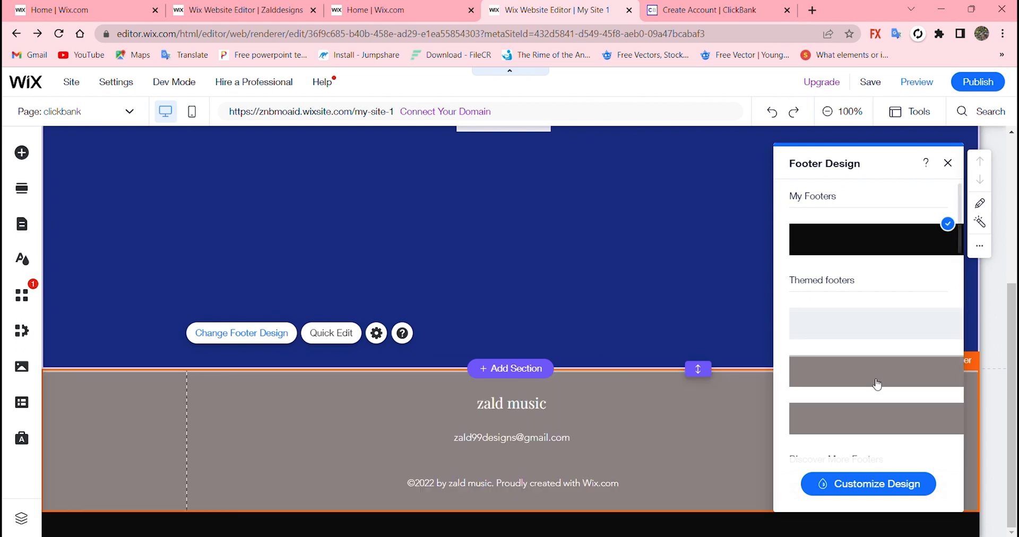
scroll(877, 384, down, 5)
scroll(865, 296, down, 8)
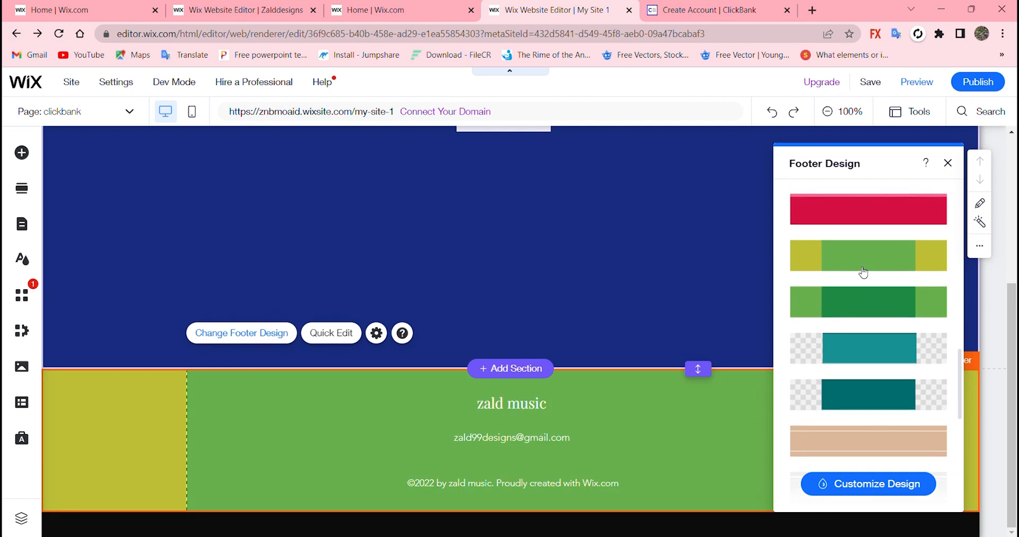
scroll(864, 297, down, 5)
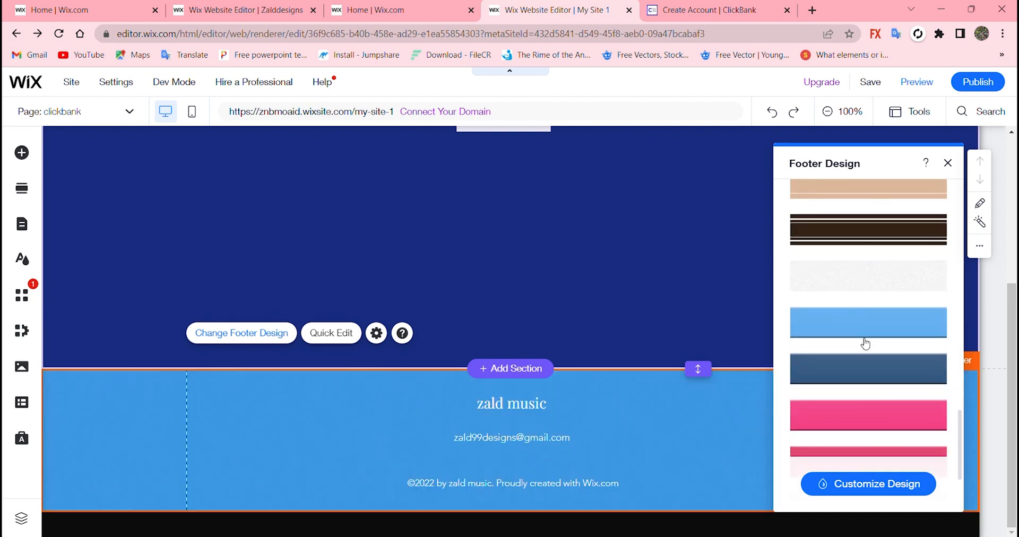